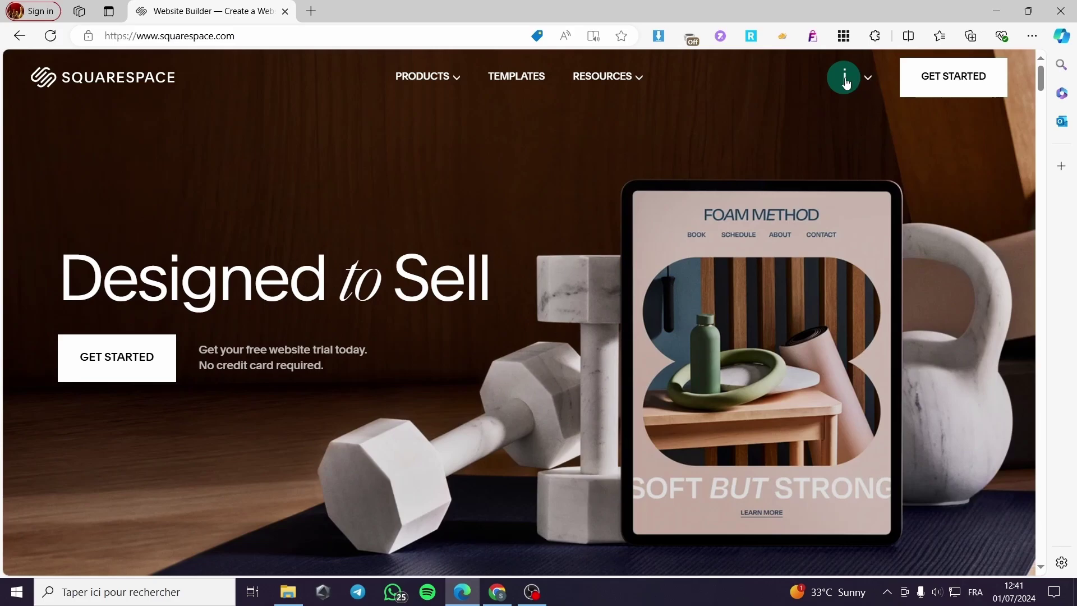
# Go to the Account Dashboard from the avatar menu and open the Jacksmithwebsite site editor.
pyautogui.click(868, 80)
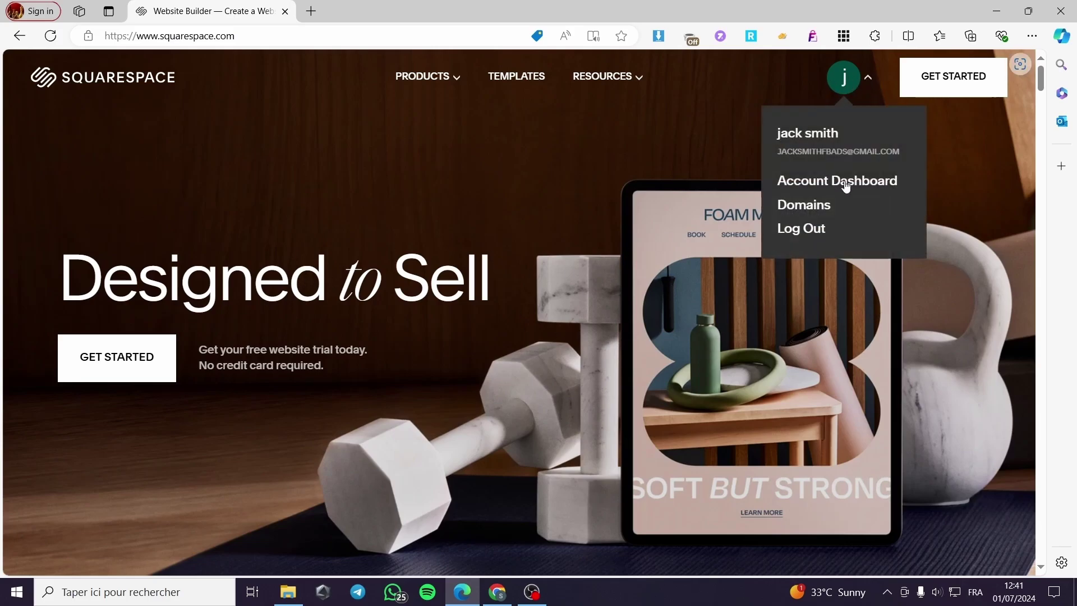
pyautogui.click(823, 191)
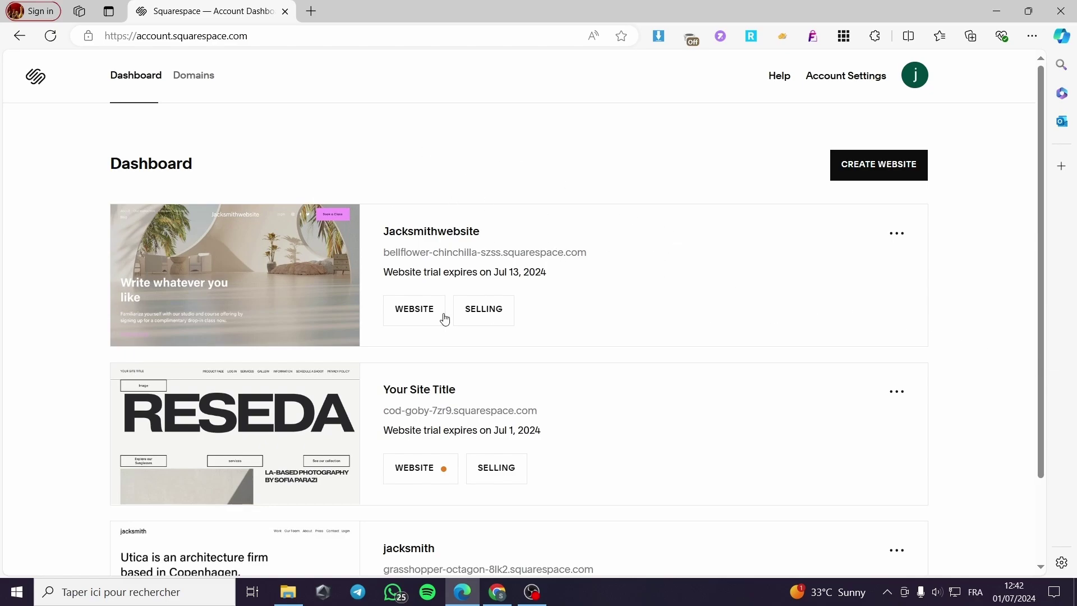
pyautogui.scroll(-2, 923, 303)
pyautogui.scroll(2, 921, 301)
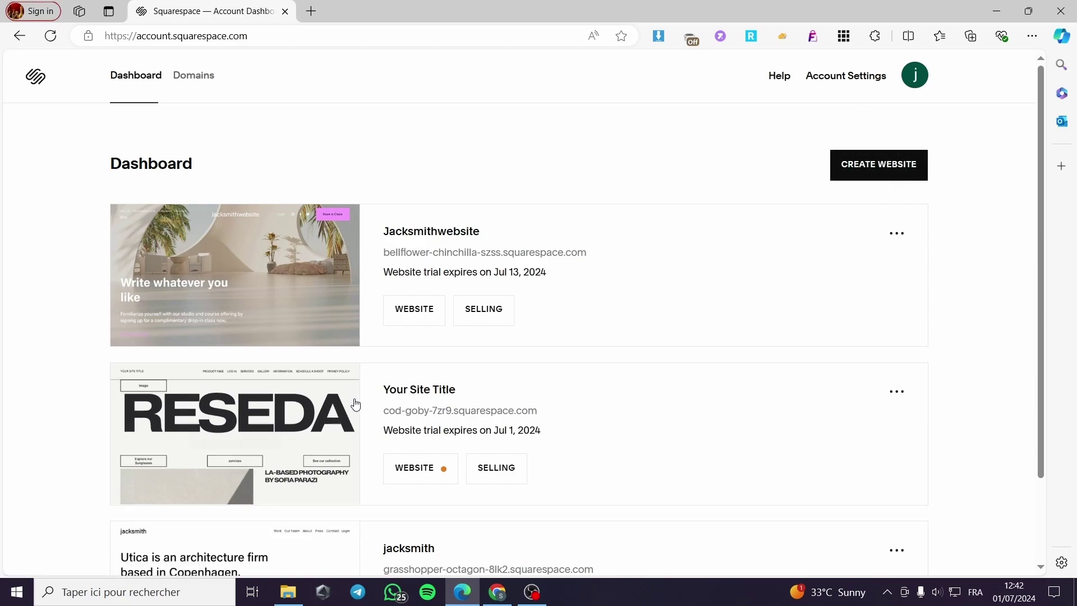
pyautogui.click(414, 310)
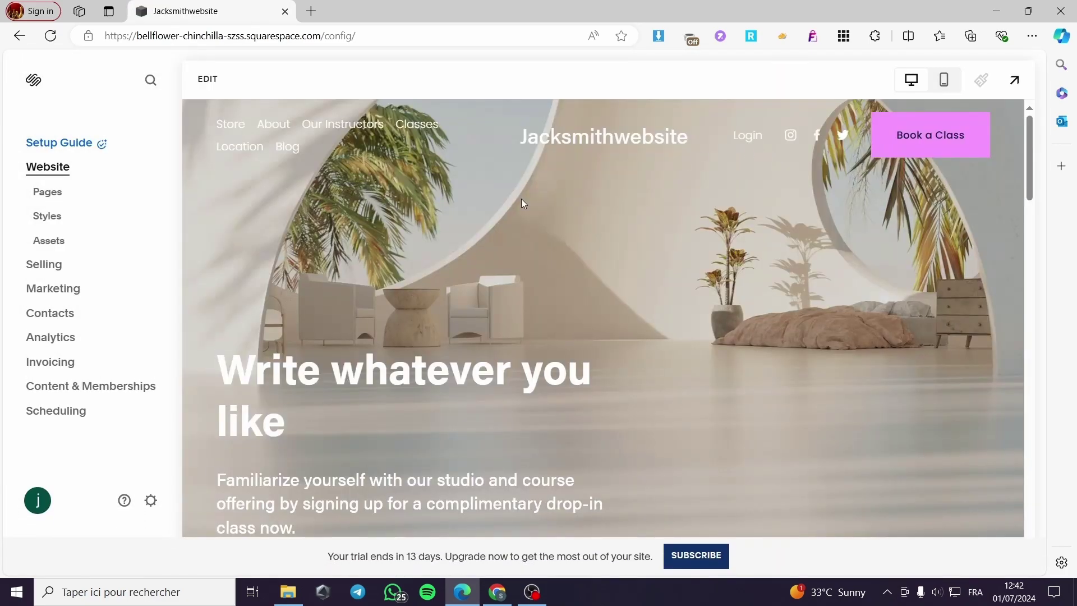
# Open the site Settings and browse the Website options such as Site Availability, Favicon and Crawlers.
pyautogui.scroll(-10, 630, 339)
pyautogui.scroll(10, 669, 356)
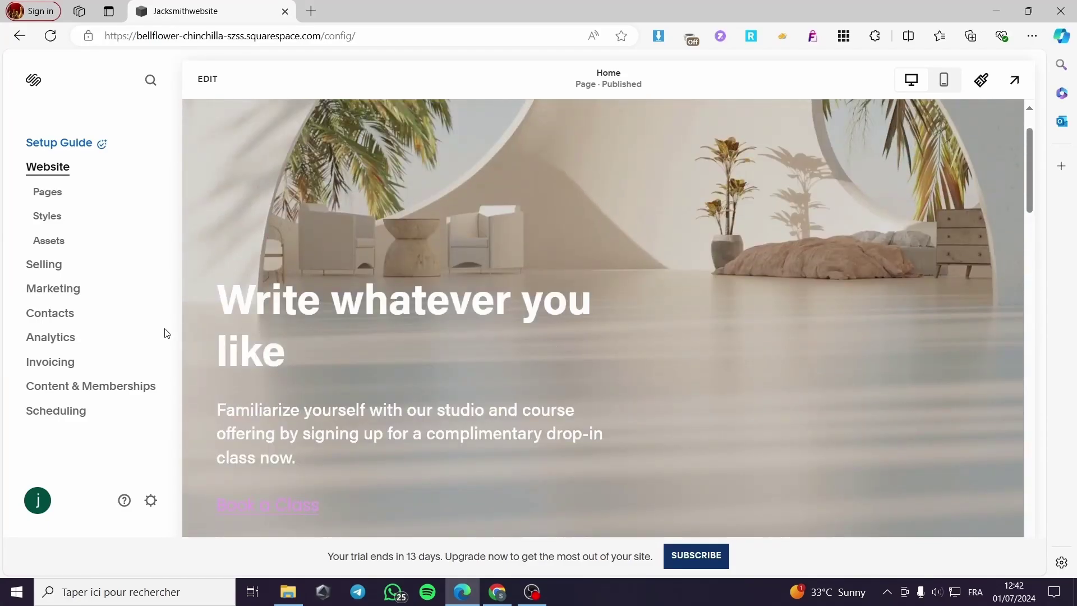
pyautogui.click(151, 502)
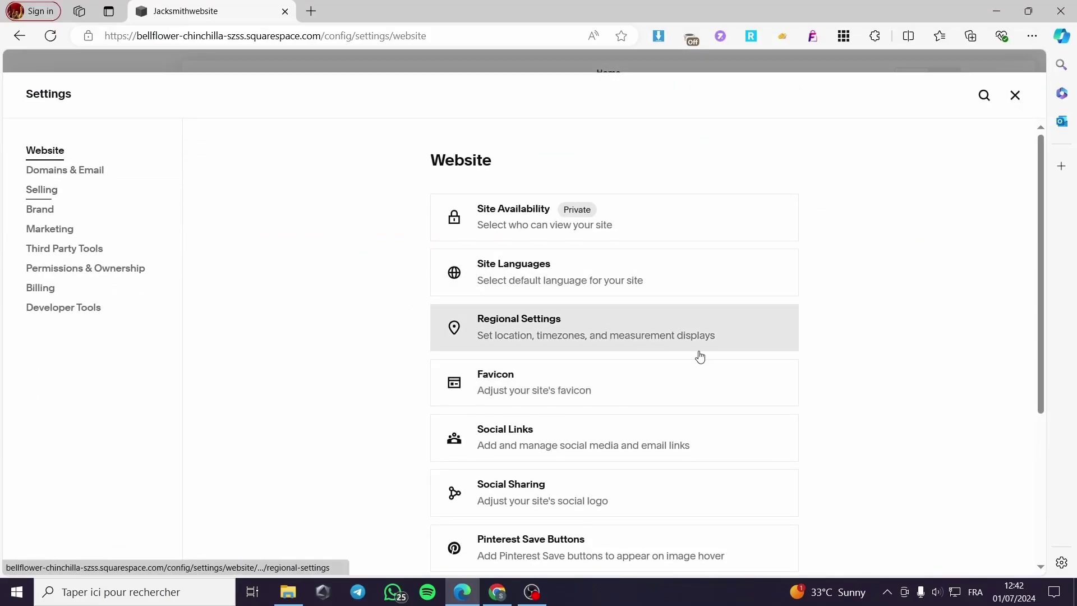
pyautogui.scroll(-2, 695, 352)
pyautogui.scroll(-2, 693, 349)
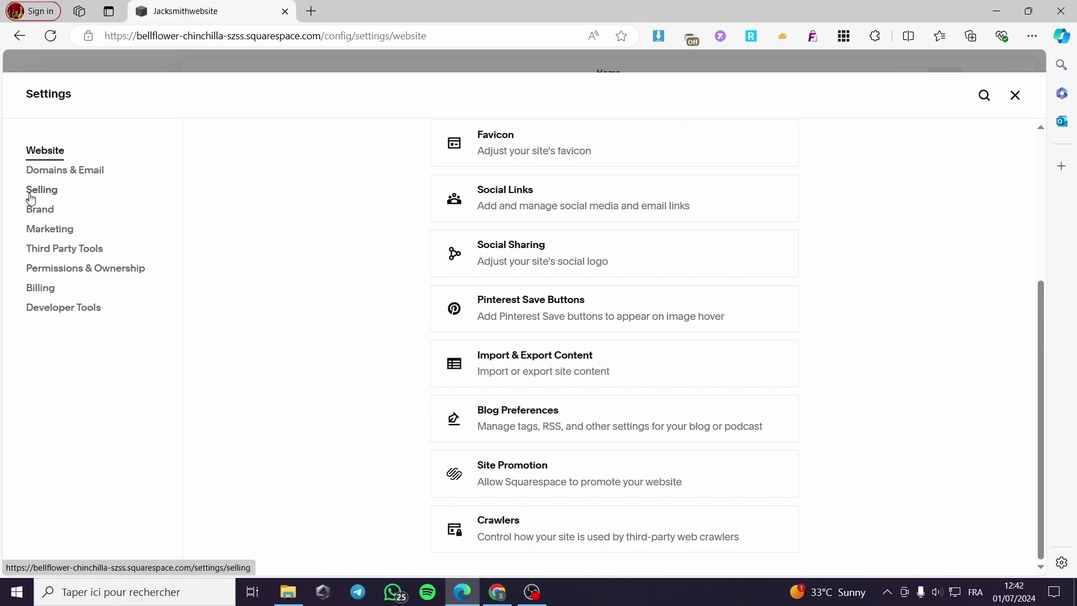
# Go to Selling › Shipping and review the shipping options, pickup, local delivery and fulfillment profile sections.
pyautogui.click(59, 199)
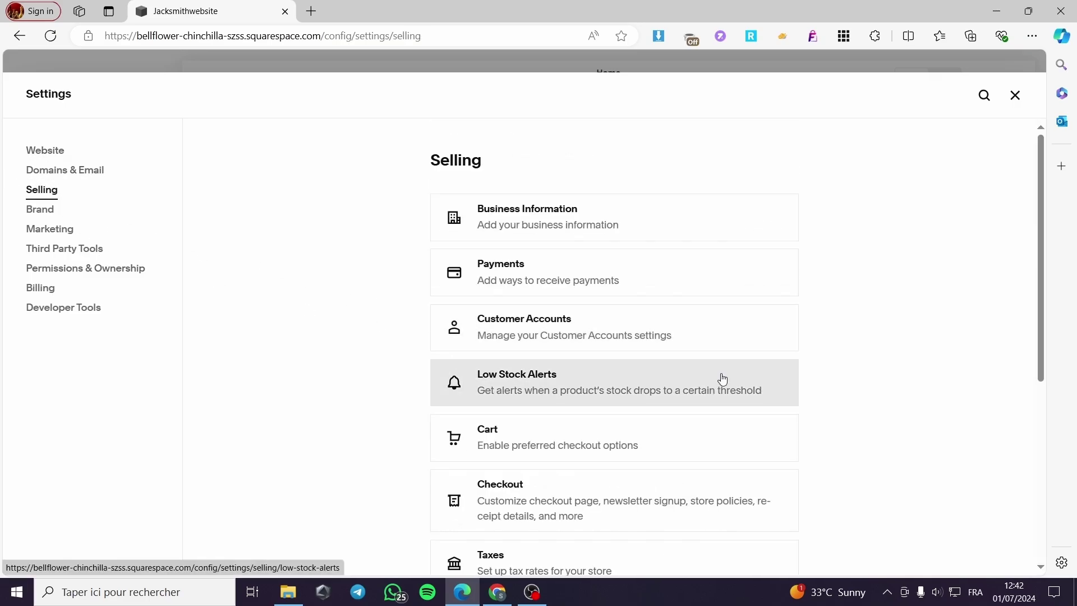
pyautogui.scroll(-5, 748, 346)
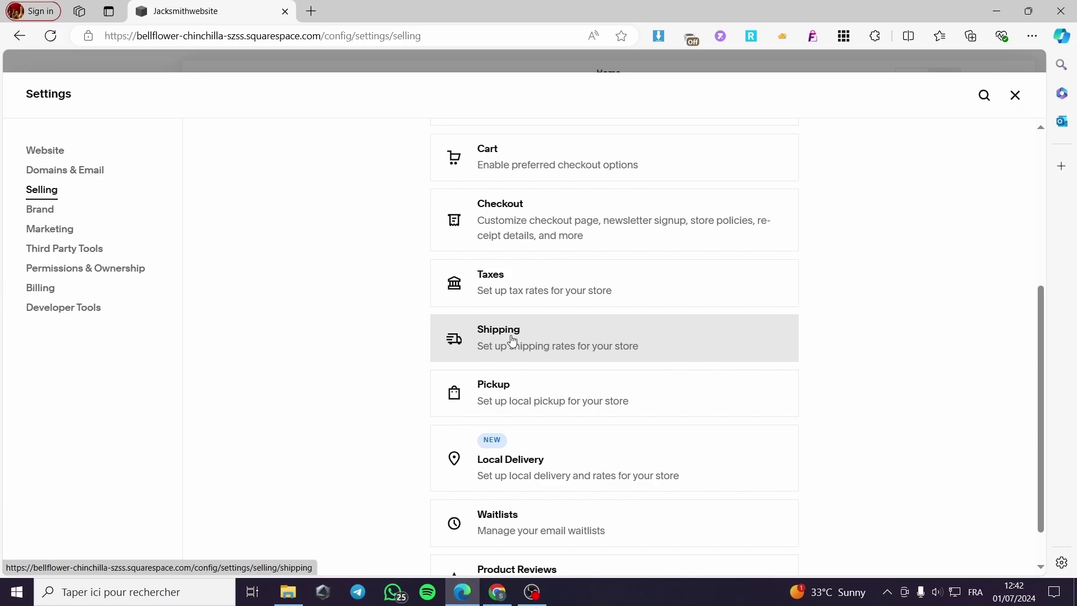
pyautogui.click(511, 337)
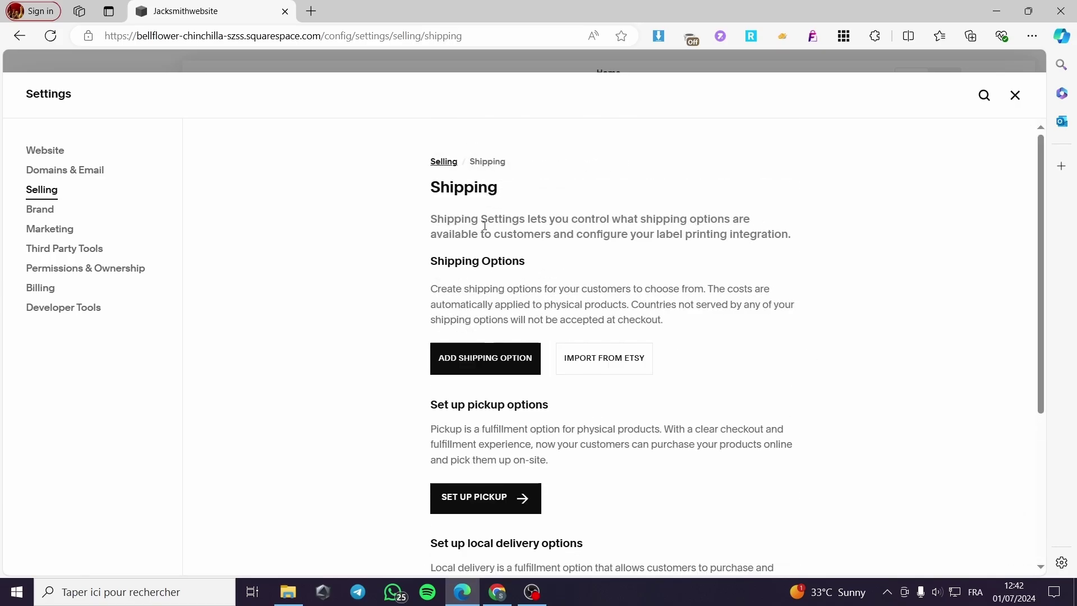
pyautogui.scroll(-1, 566, 283)
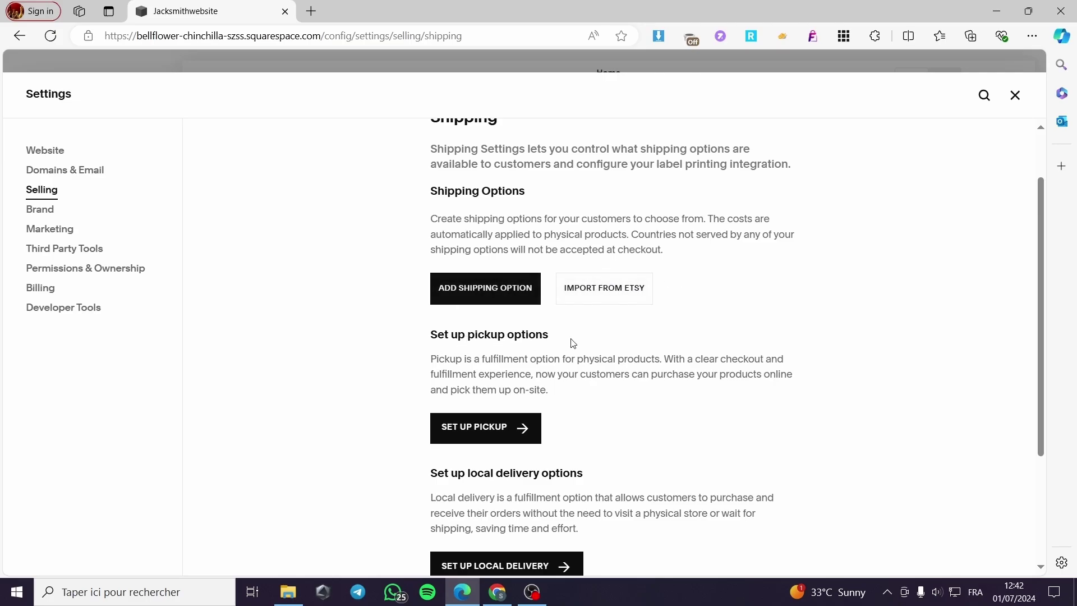
pyautogui.scroll(-1, 573, 344)
pyautogui.scroll(-1, 486, 418)
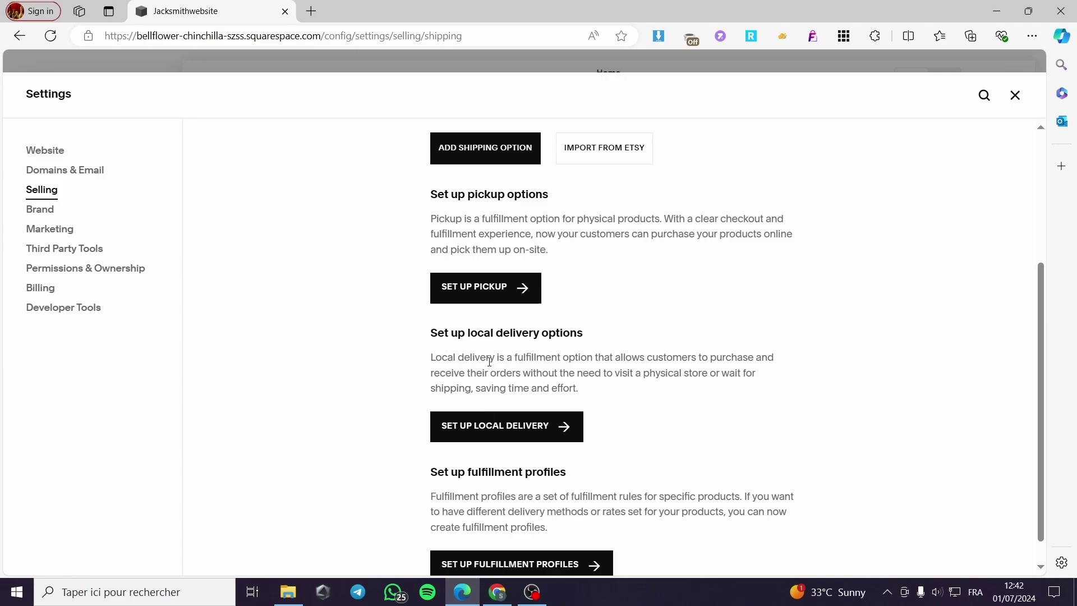
pyautogui.scroll(-1, 593, 352)
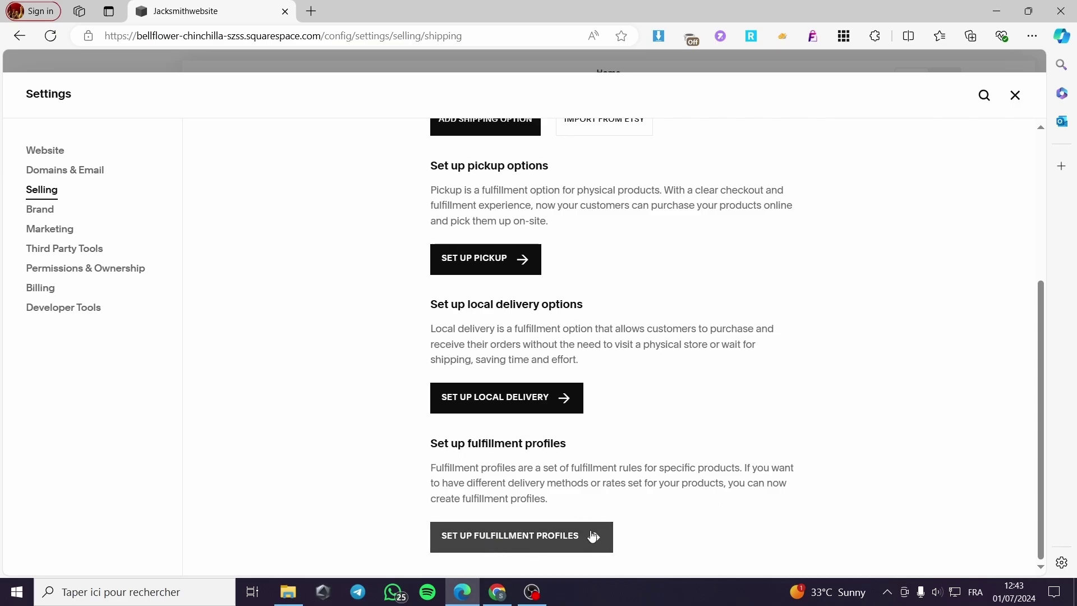
pyautogui.click(545, 537)
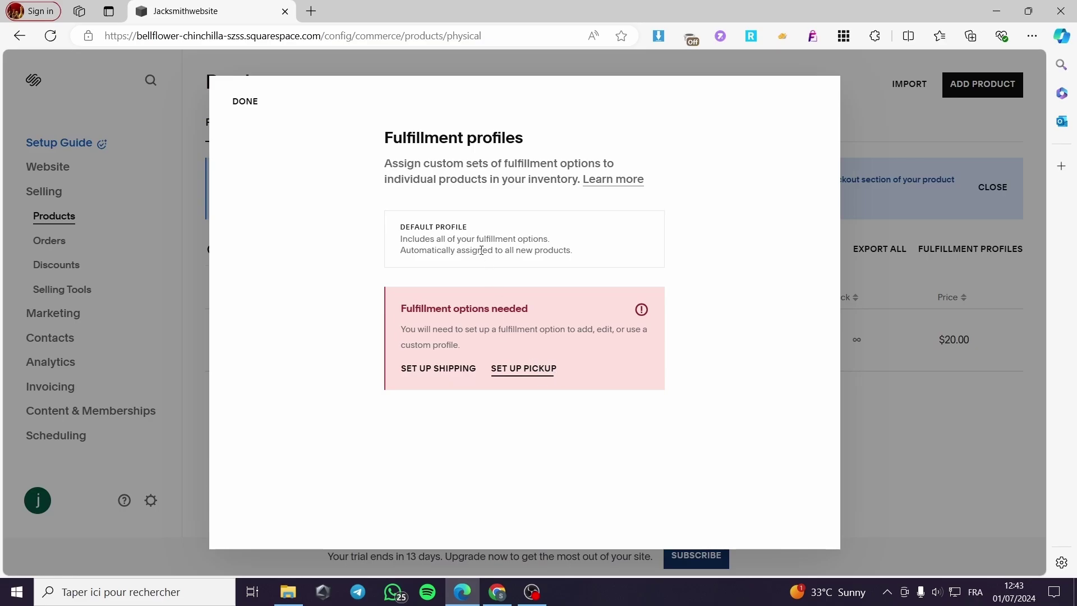
pyautogui.click(436, 369)
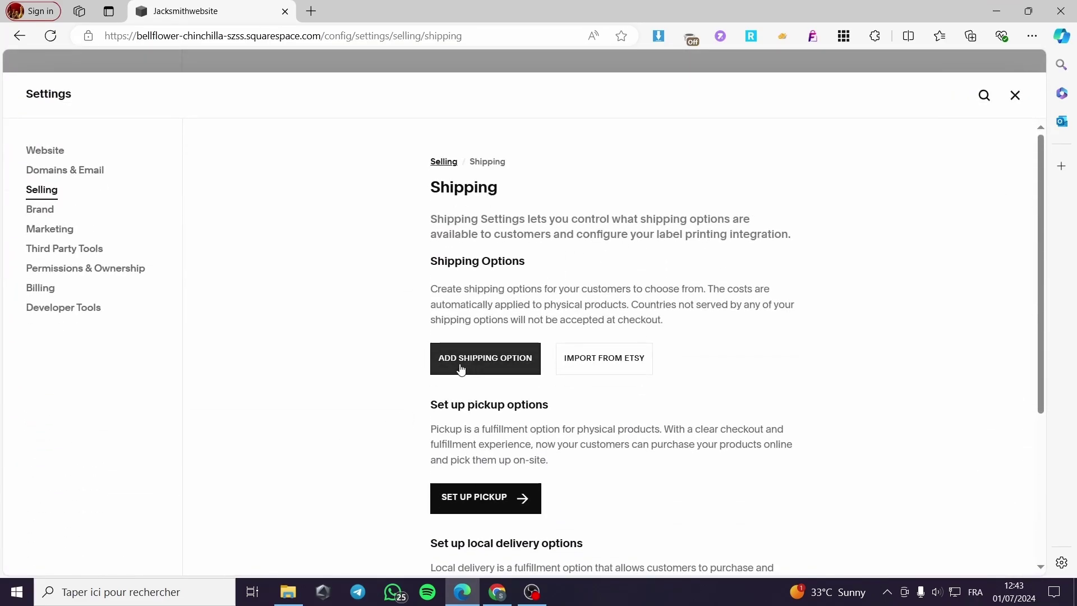
# Add a new shipping option using Flat Rate cost calculation.
pyautogui.click(498, 362)
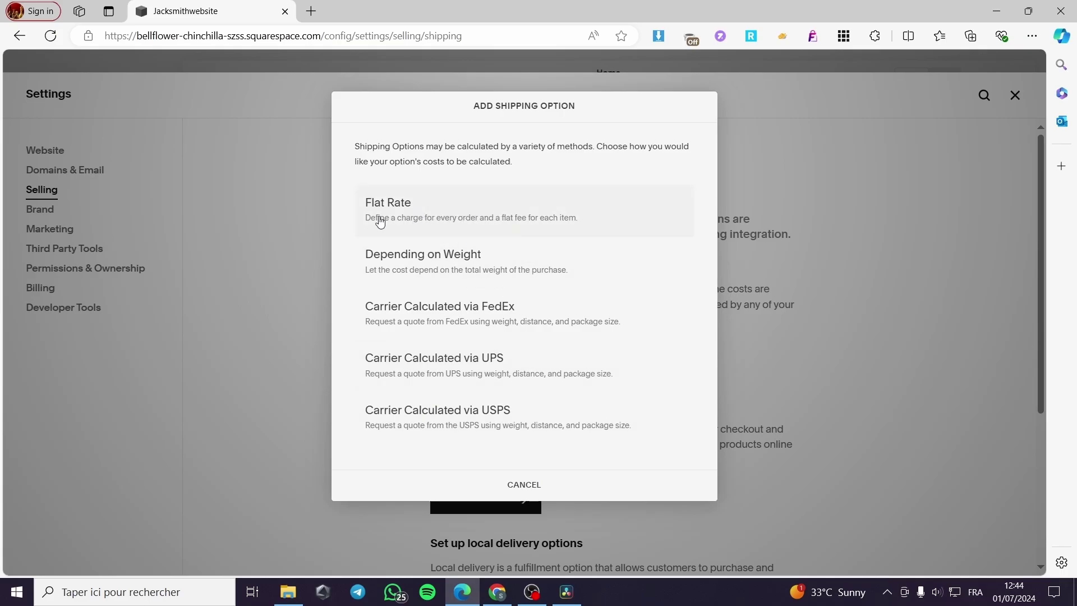
pyautogui.click(556, 226)
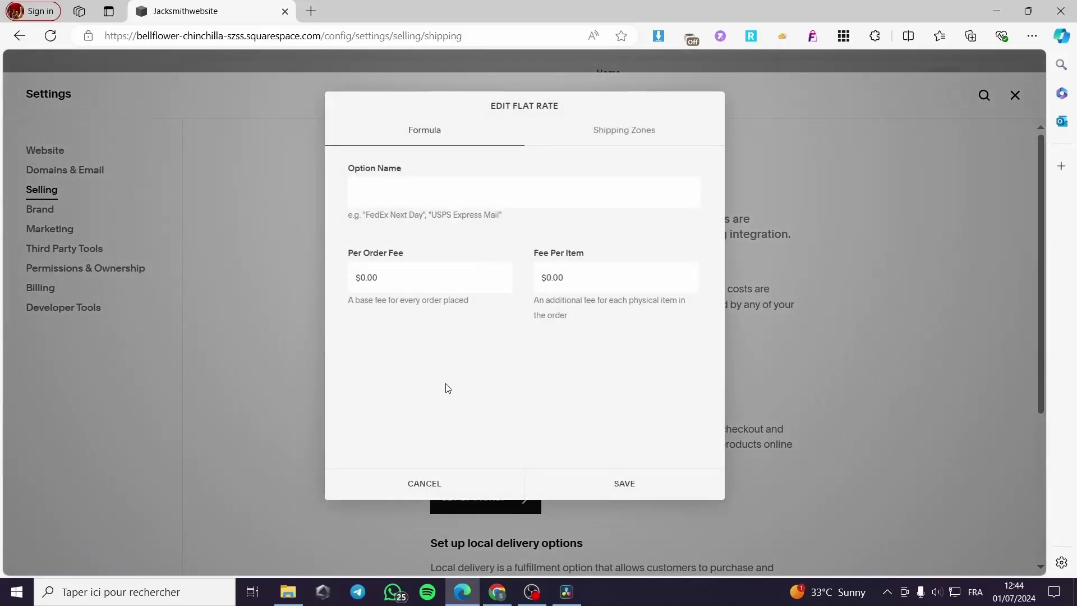
# Name the new assisted-shipping flat-rate option and set $10.00 per-order and $10.00 per-item fees.
pyautogui.click(380, 179)
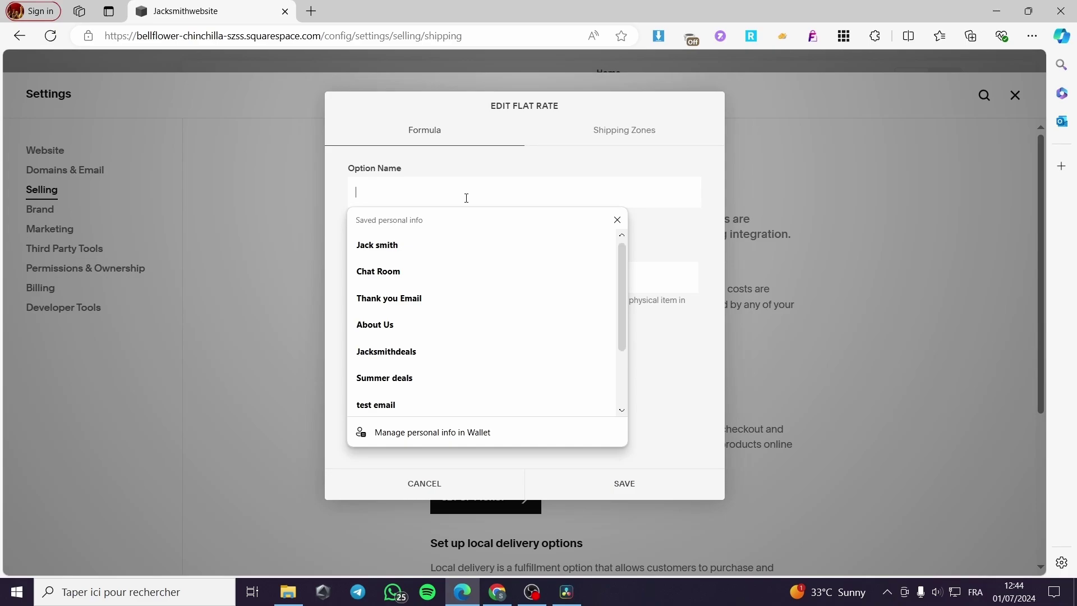
pyautogui.write('Sm')
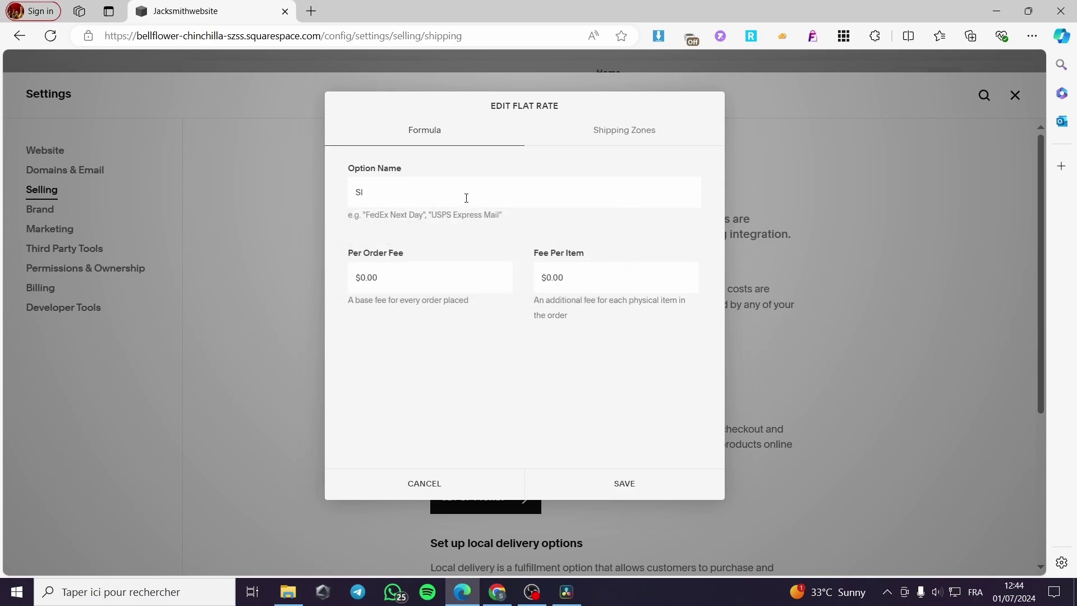
pyautogui.write('y')
pyautogui.write('th assisted shipping')
pyautogui.click(437, 282)
pyautogui.write('10')
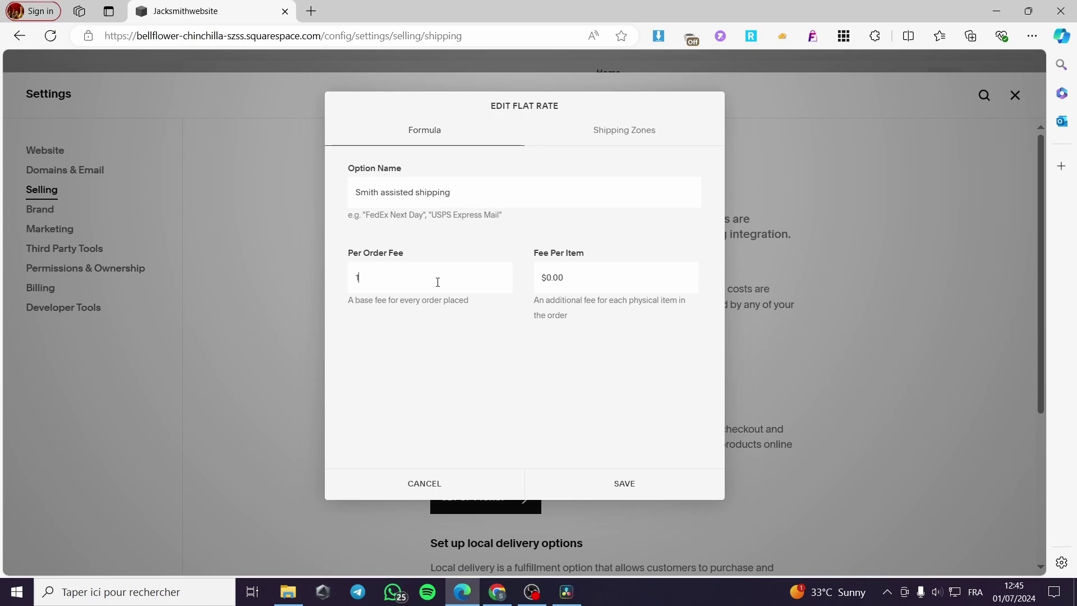
pyautogui.click(403, 371)
pyautogui.click(638, 286)
pyautogui.write('10')
pyautogui.click(587, 352)
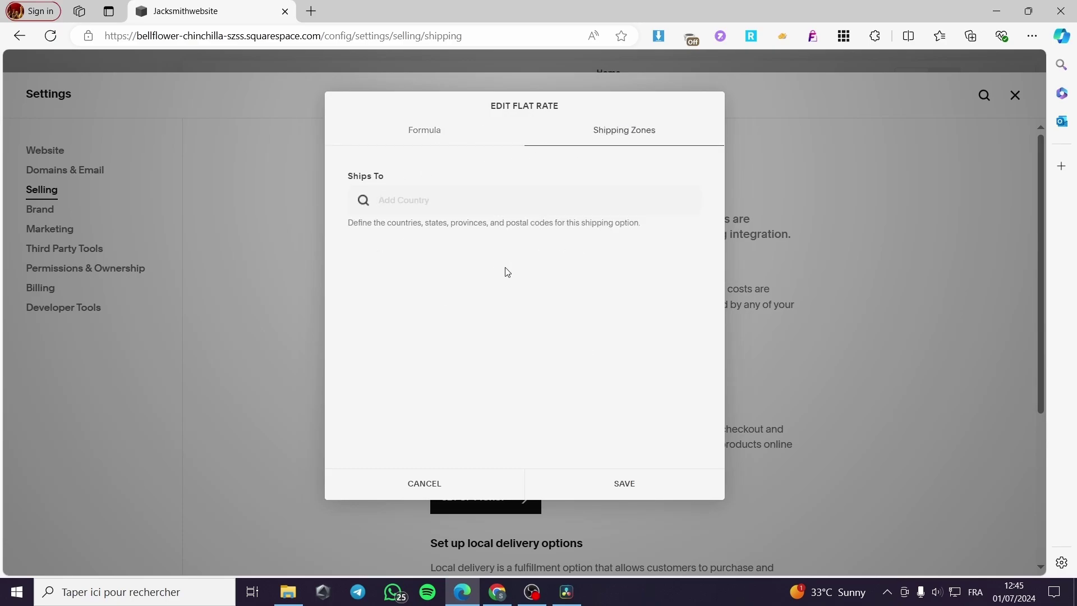
# Add the United States as a shipping zone country.
pyautogui.click(422, 206)
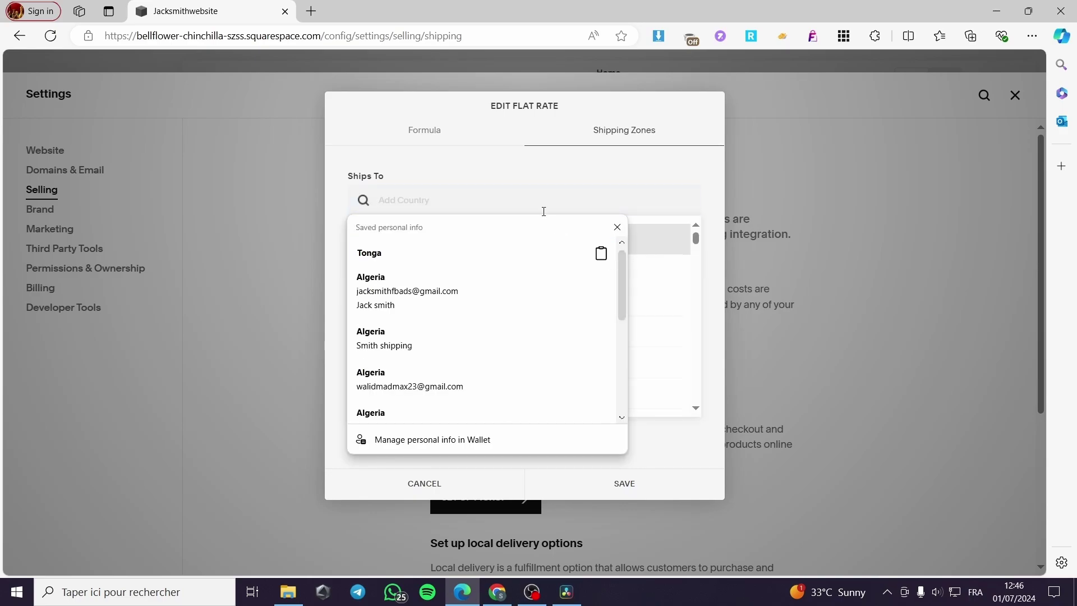
pyautogui.write('new')
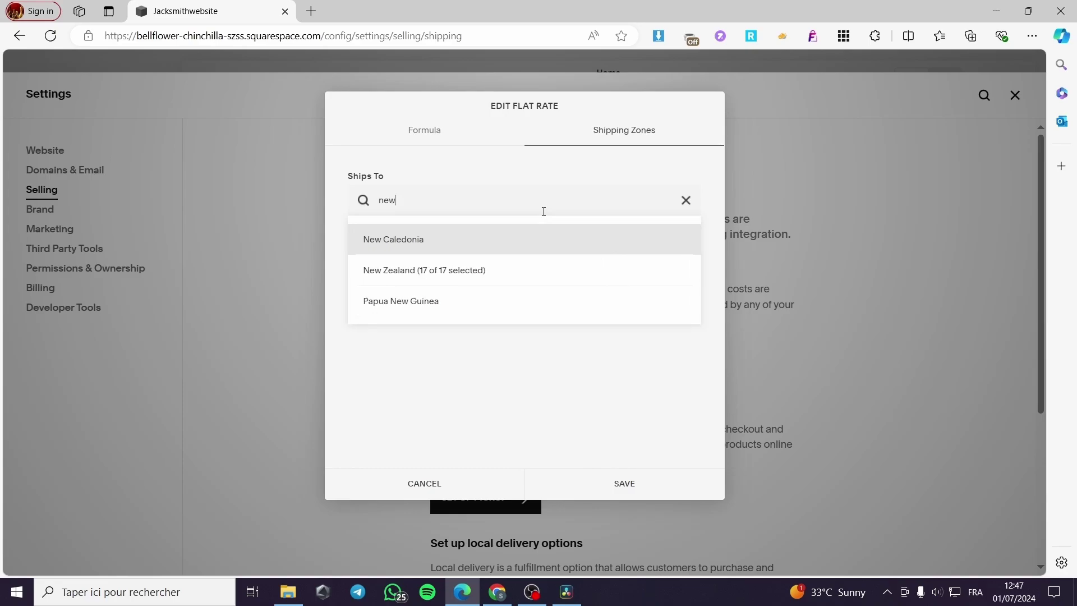
pyautogui.press('BackSpace')
pyautogui.press('BackSpace')
pyautogui.press('BackSpace')
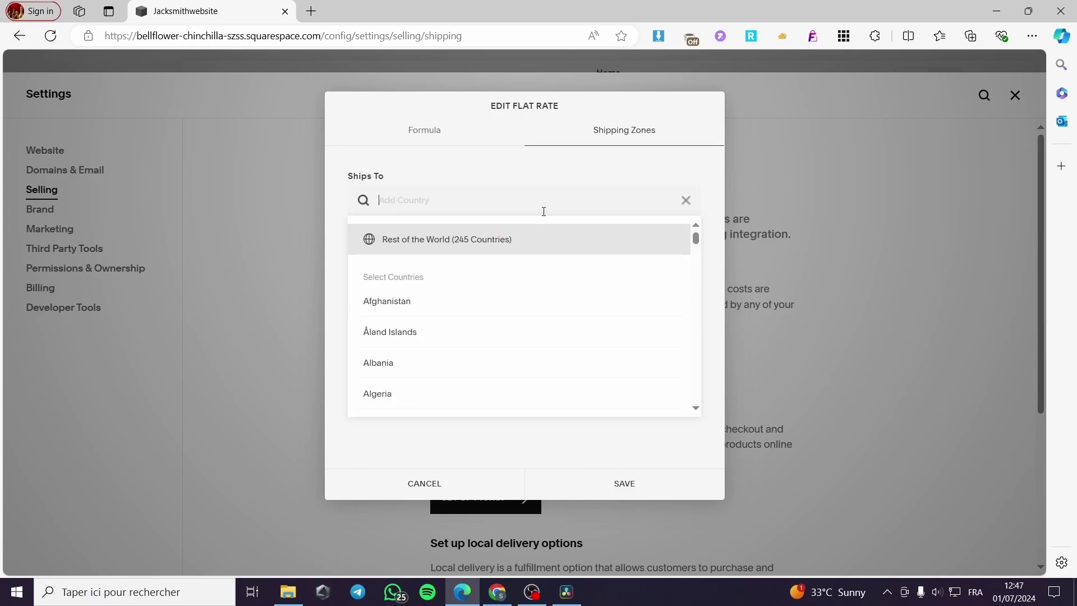
pyautogui.write('usa')
pyautogui.press('BackSpace')
pyautogui.press('BackSpace')
pyautogui.write('ni')
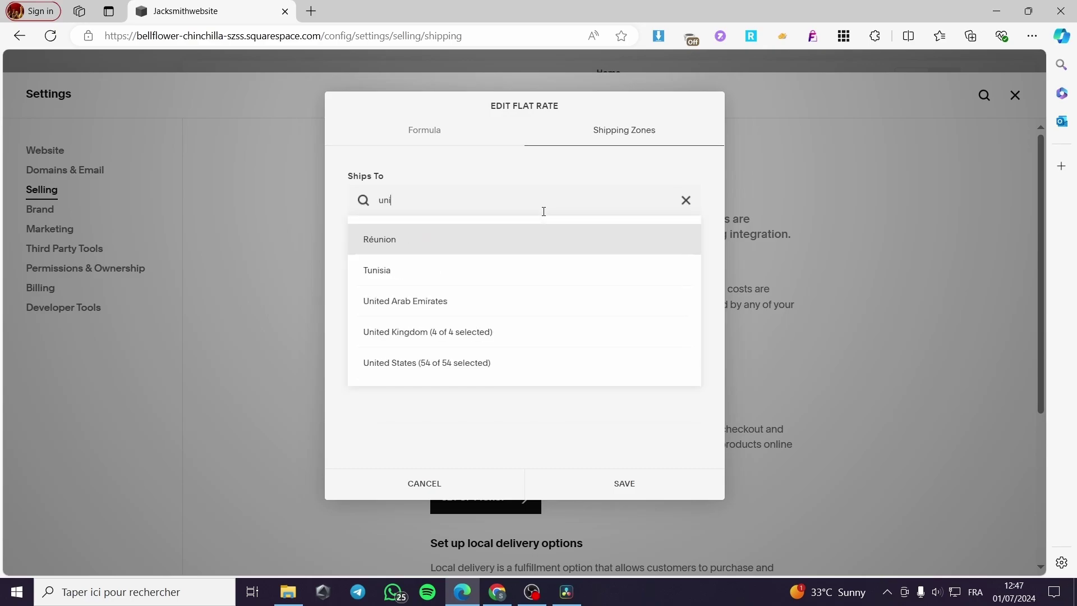
pyautogui.click(471, 363)
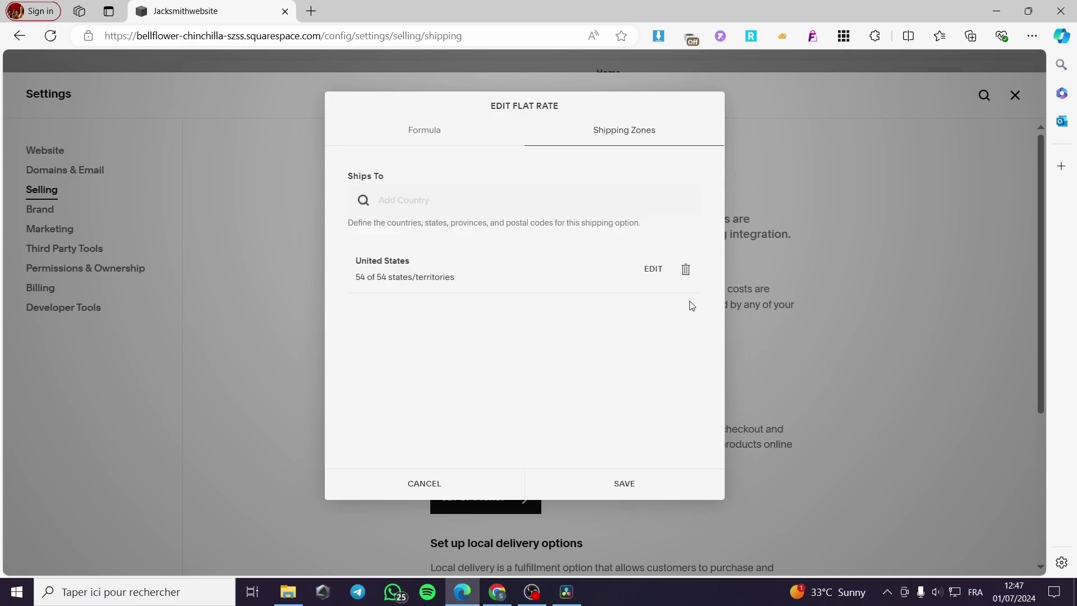
# Add Germany as another shipping zone country and dismiss the autofill popup.
pyautogui.click(429, 201)
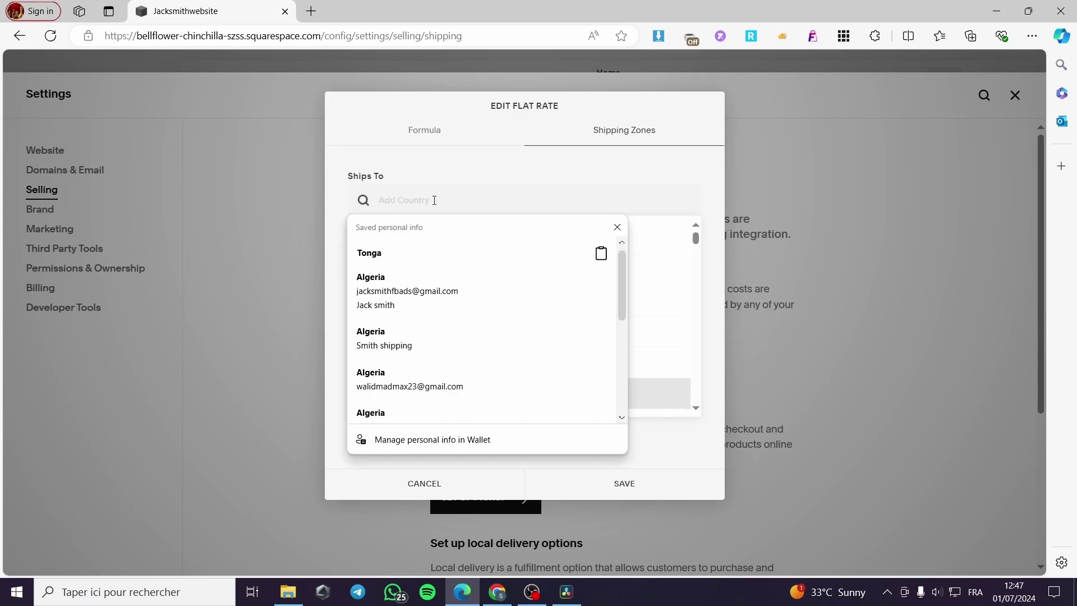
pyautogui.write('e')
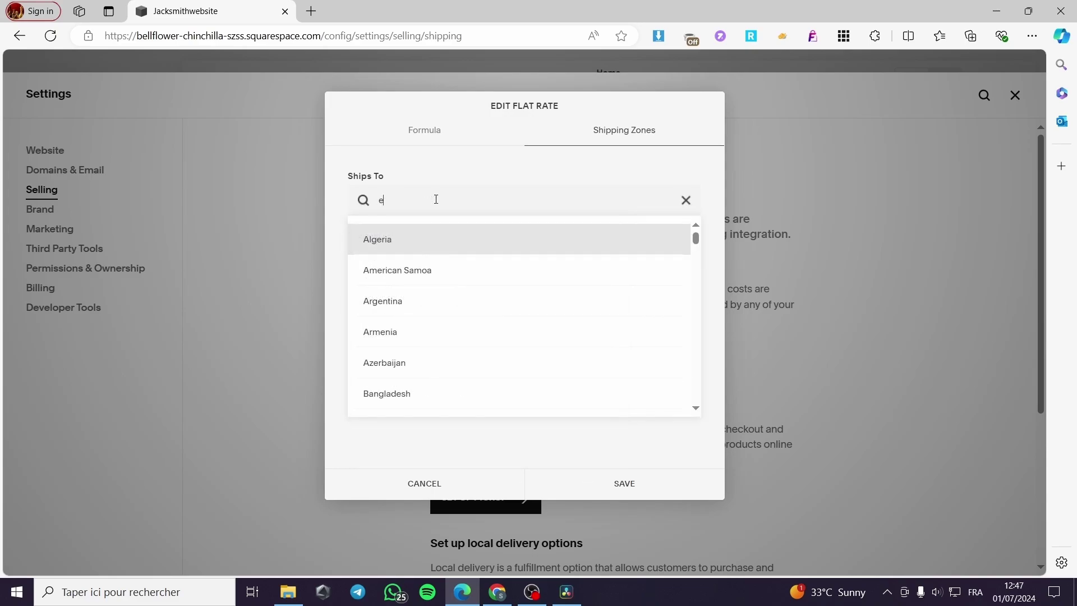
pyautogui.write('ur')
pyautogui.press('BackSpace')
pyautogui.press('BackSpace')
pyautogui.press('BackSpace')
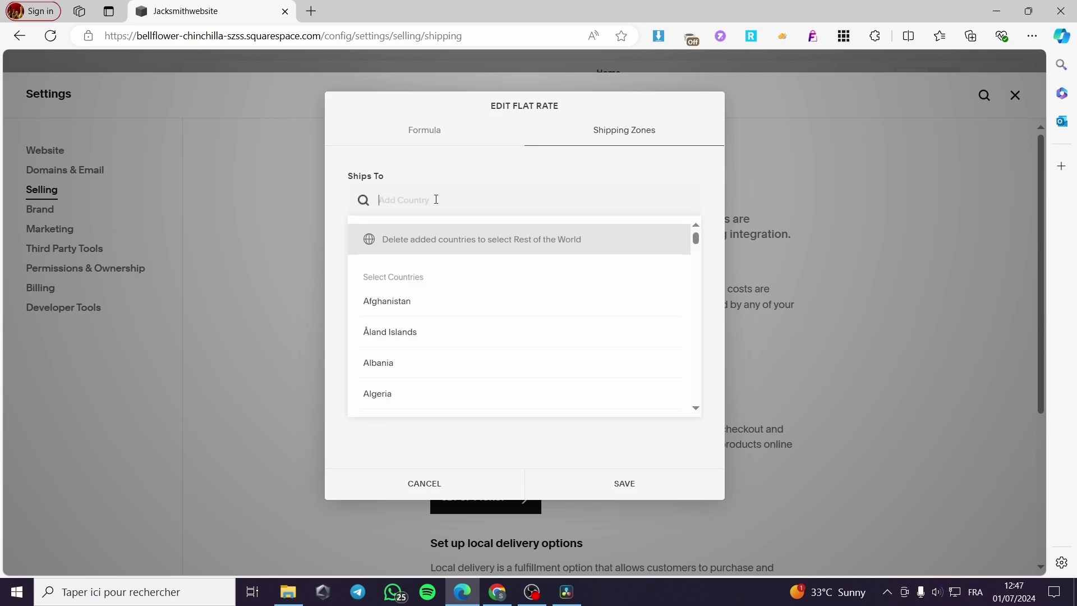
pyautogui.write('germa')
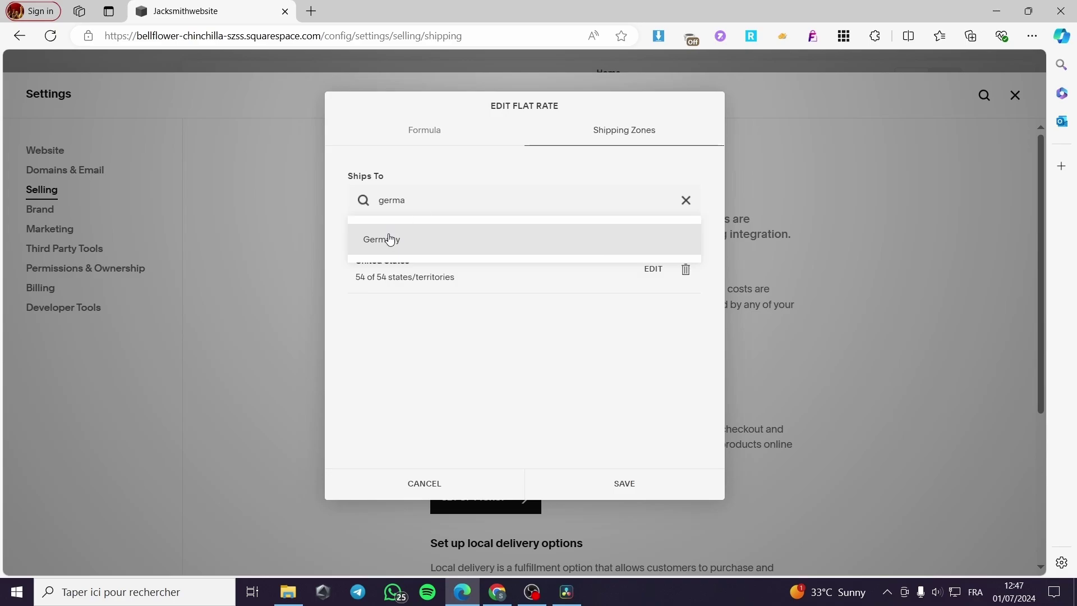
pyautogui.click(391, 239)
pyautogui.click(446, 200)
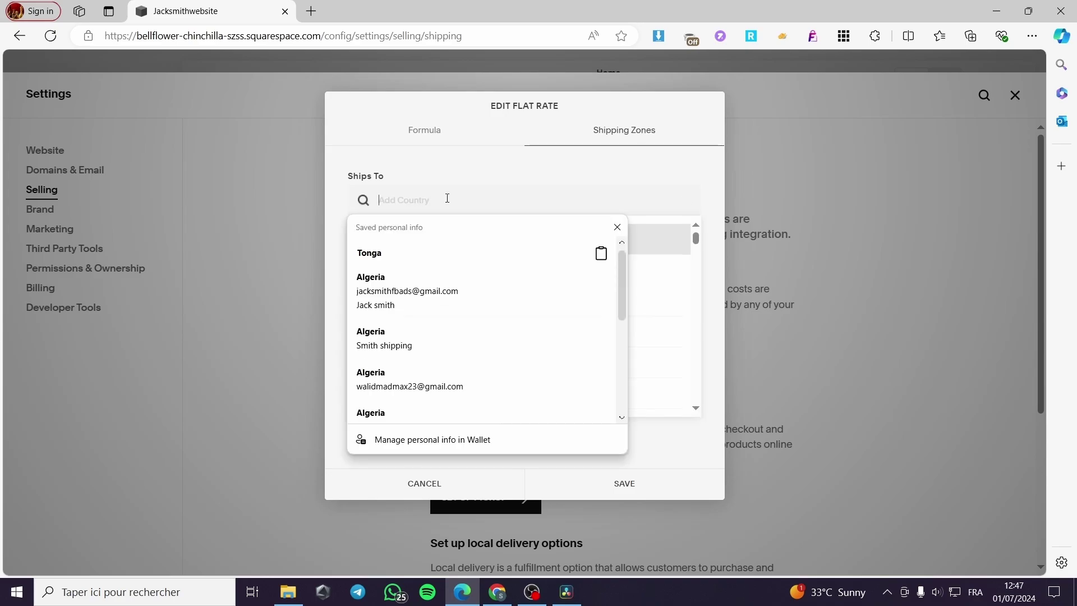
pyautogui.click(493, 163)
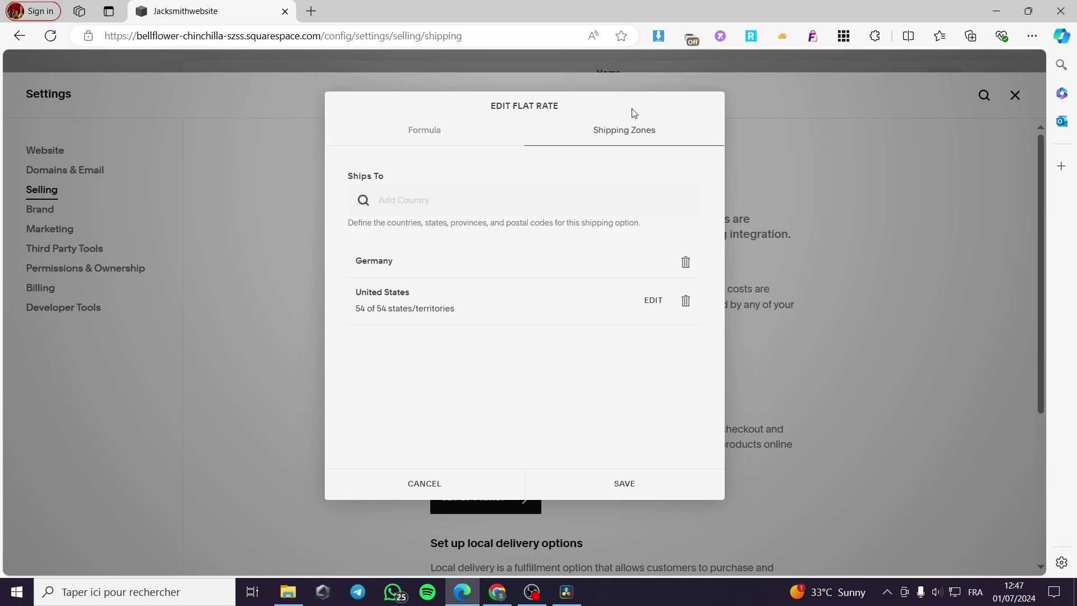
# Save the flat-rate option and start a custom fulfillment profile that includes the assisted shipping option.
pyautogui.click(625, 483)
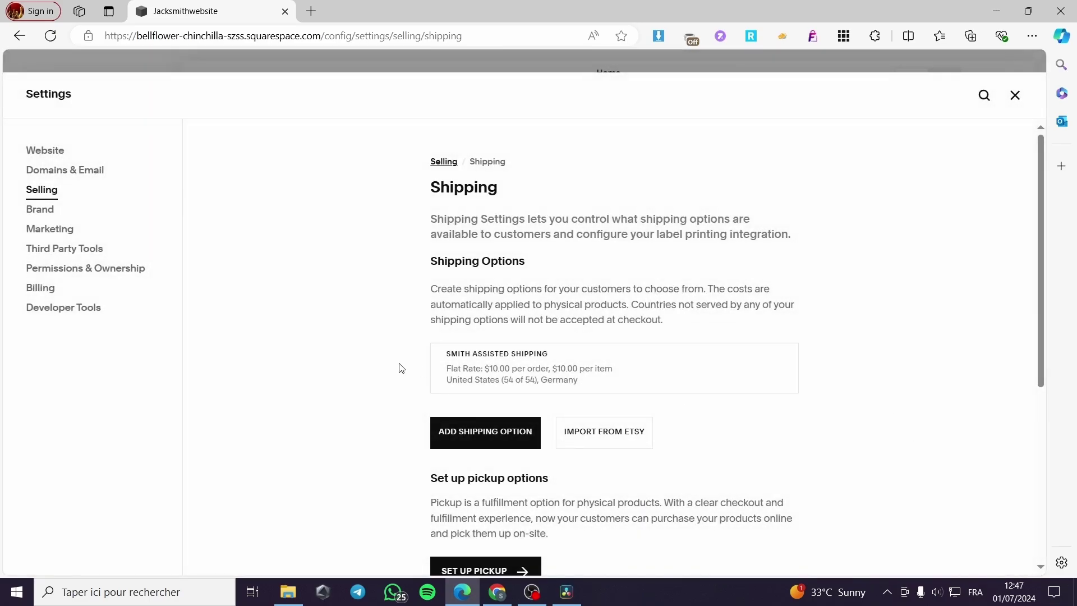
pyautogui.scroll(-5, 842, 337)
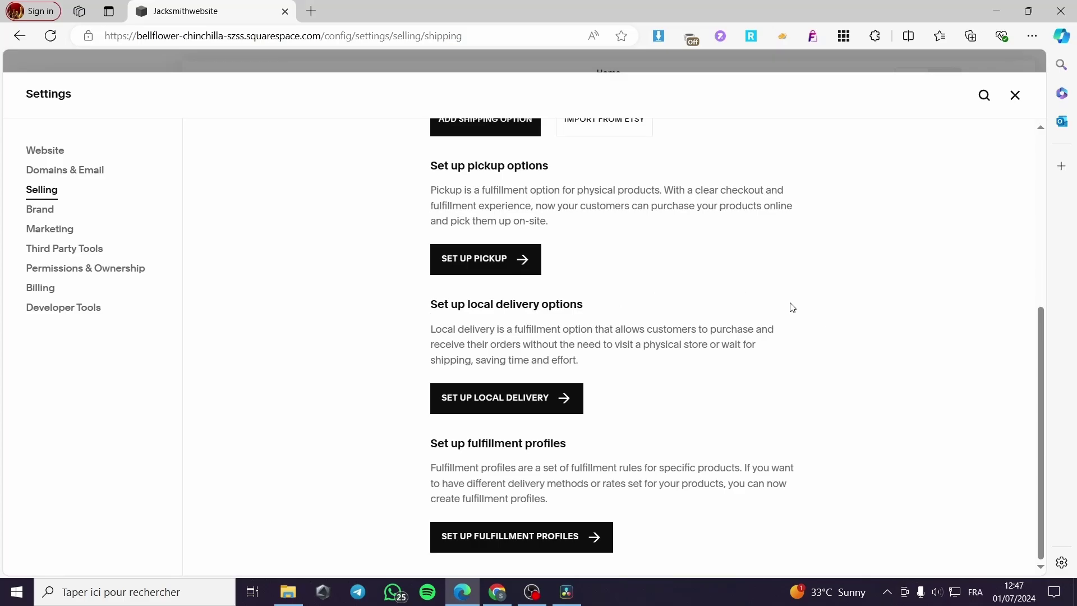
pyautogui.click(537, 544)
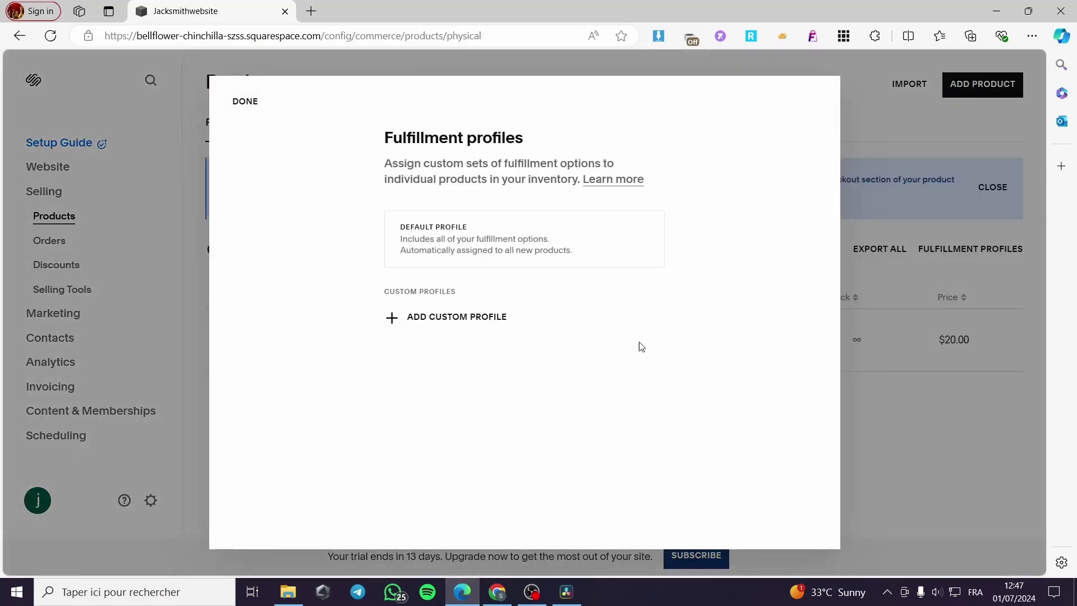
pyautogui.click(423, 328)
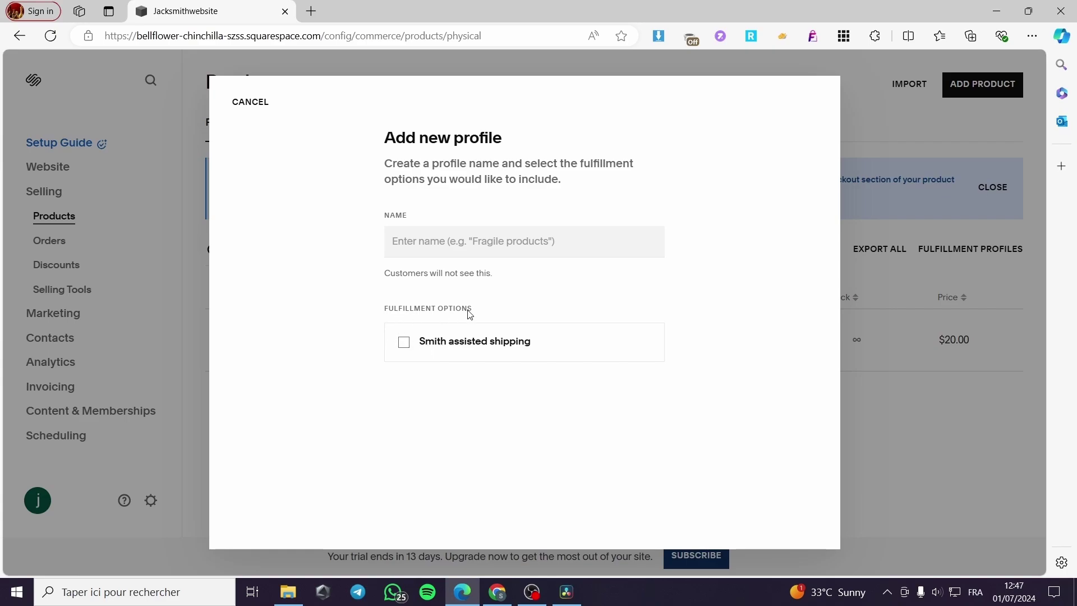
pyautogui.click(397, 352)
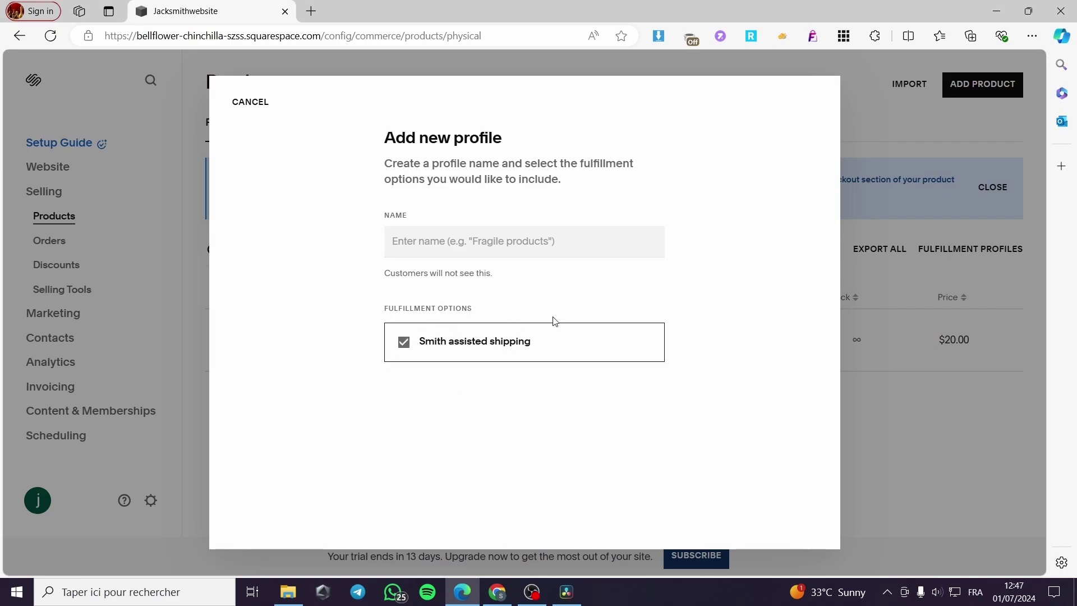
# Name the custom profile 'Shipping 0', save it, and select the sweater product.
pyautogui.click(464, 245)
pyautogui.write('K')
pyautogui.press('BackSpace')
pyautogui.write('Ship')
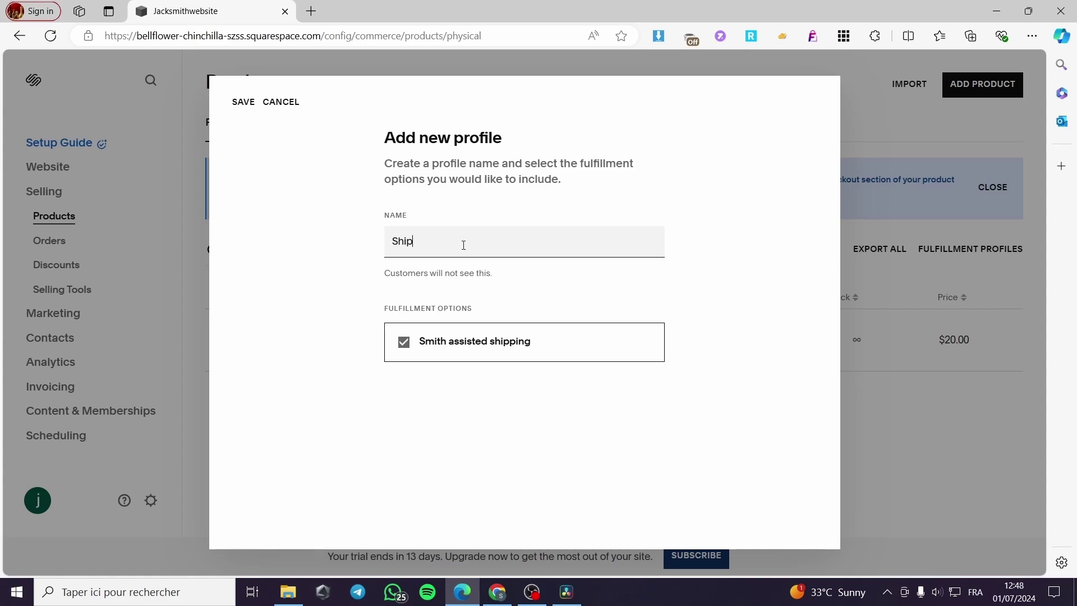
pyautogui.write('pint')
pyautogui.press('BackSpace')
pyautogui.press('BackSpace')
pyautogui.press('BackSpace')
pyautogui.click(242, 103)
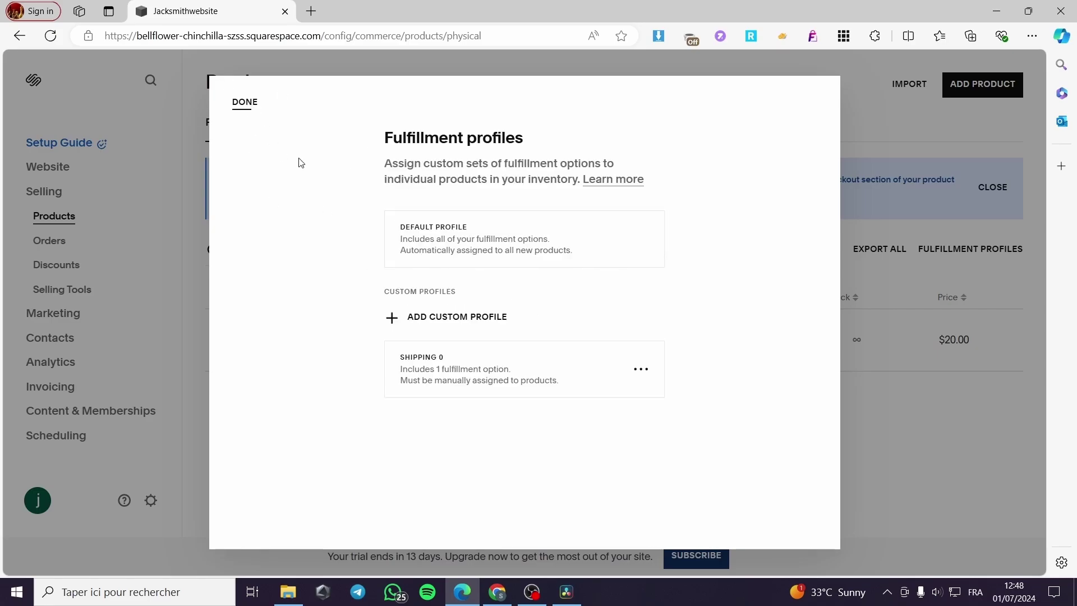
pyautogui.click(245, 104)
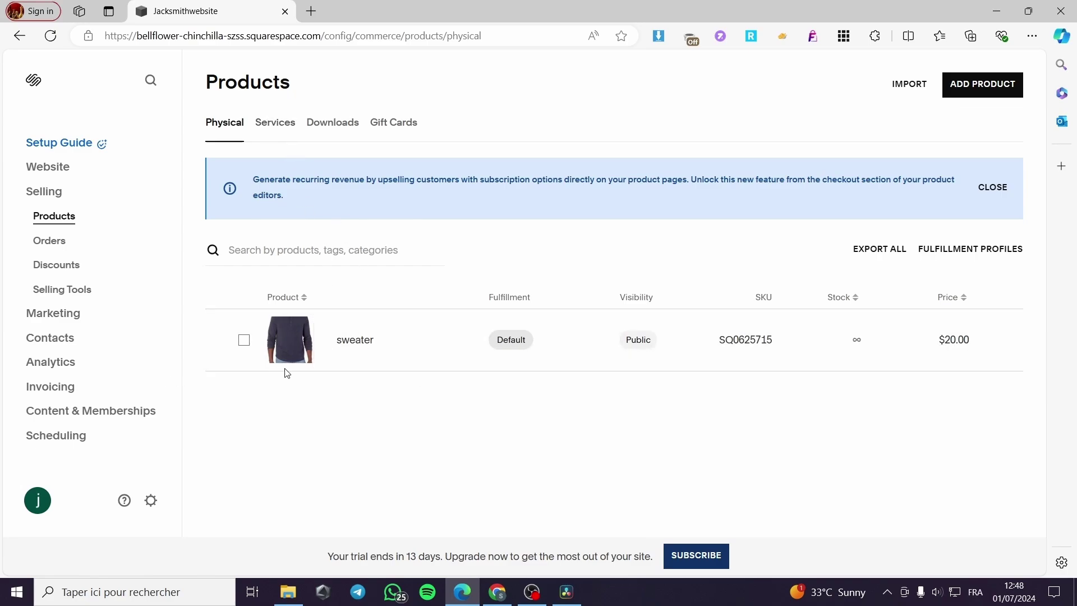
pyautogui.click(245, 341)
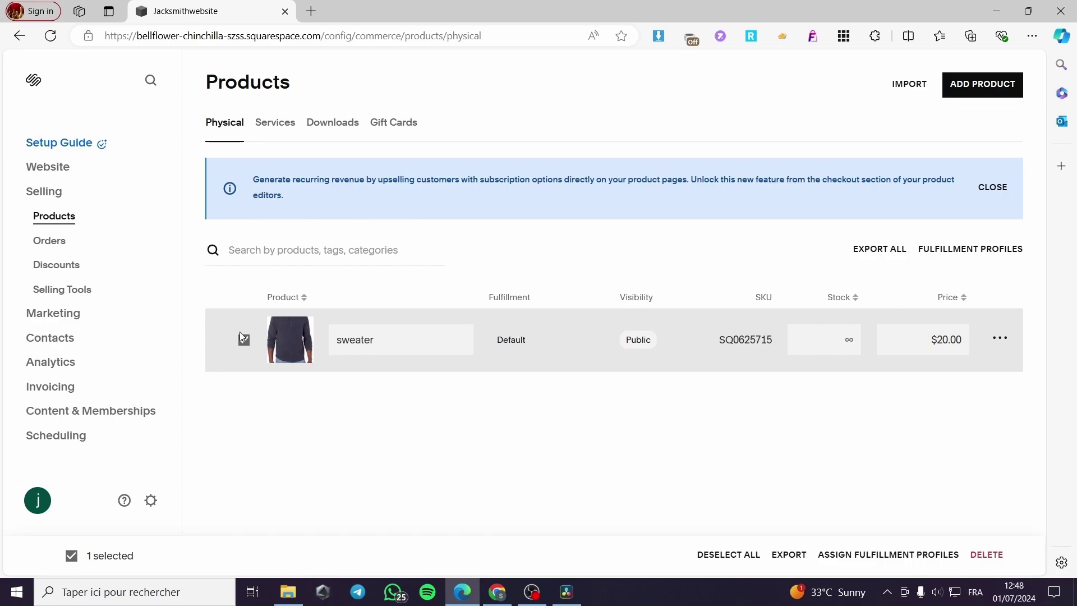
pyautogui.click(1001, 339)
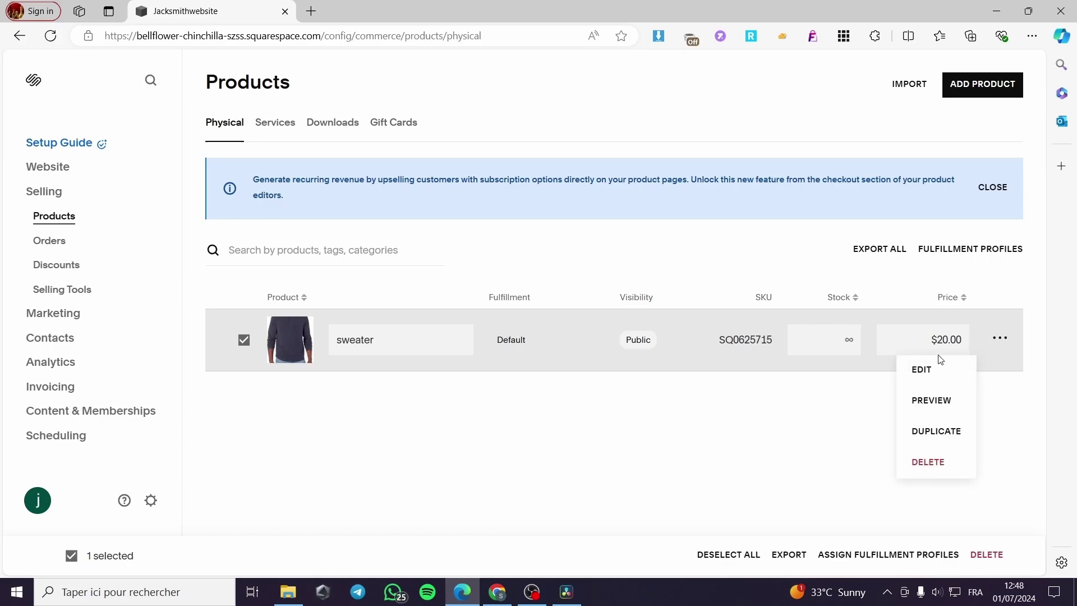
# Edit the sweater product and scroll to its Fulfillment section, currently Default Profile.
pyautogui.click(933, 369)
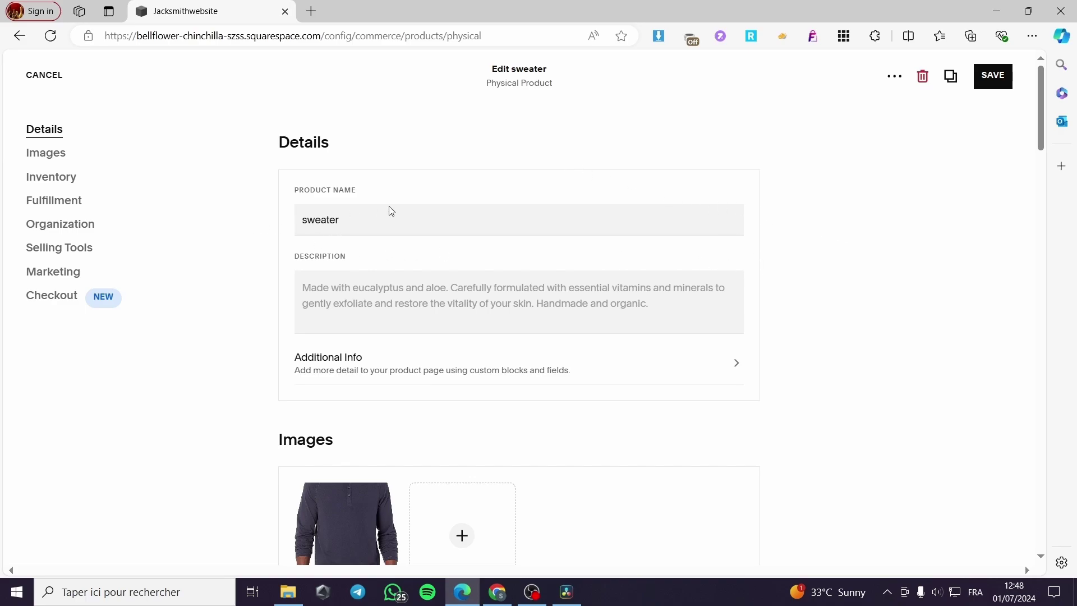
pyautogui.scroll(-7, 338, 279)
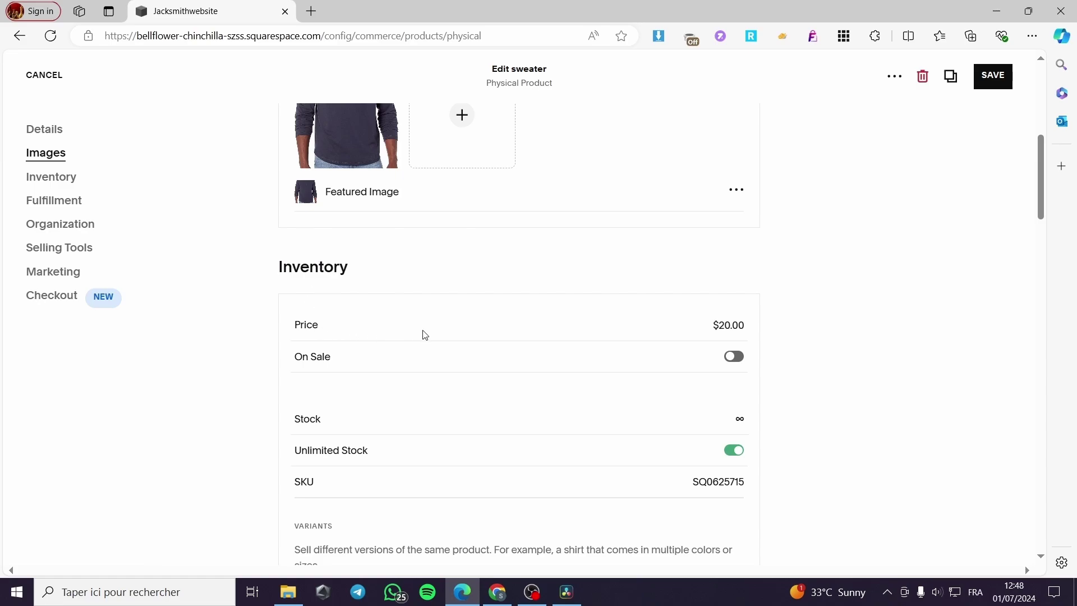
pyautogui.scroll(-3, 414, 331)
pyautogui.scroll(-6, 834, 284)
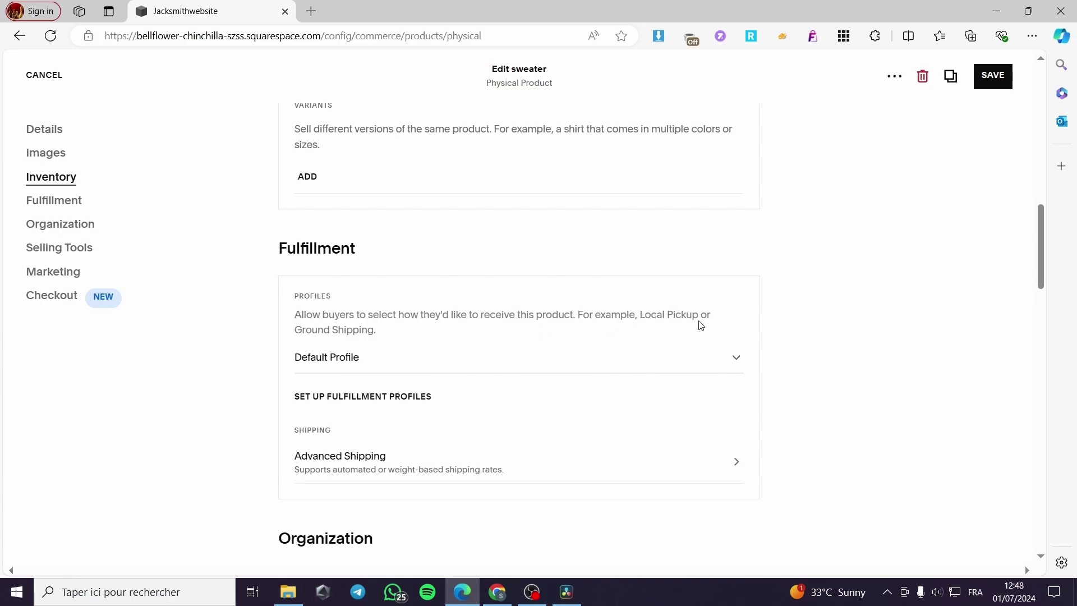
# Set the sweater's fulfillment profile to Shipping 0, staying in the editor when asked to leave.
pyautogui.click(346, 365)
pyautogui.click(331, 365)
pyautogui.click(361, 363)
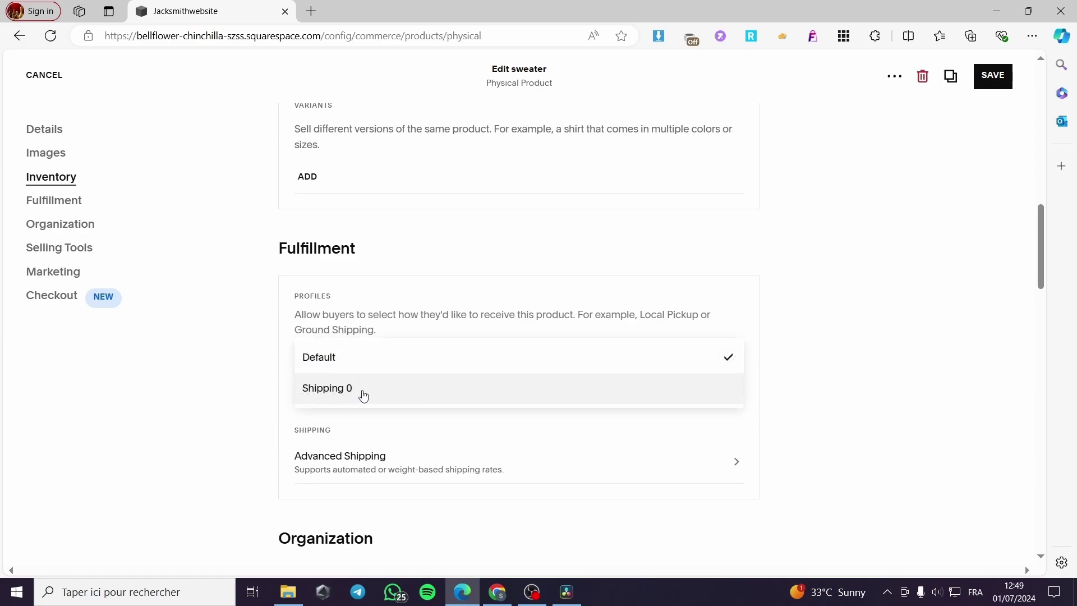
pyautogui.click(357, 394)
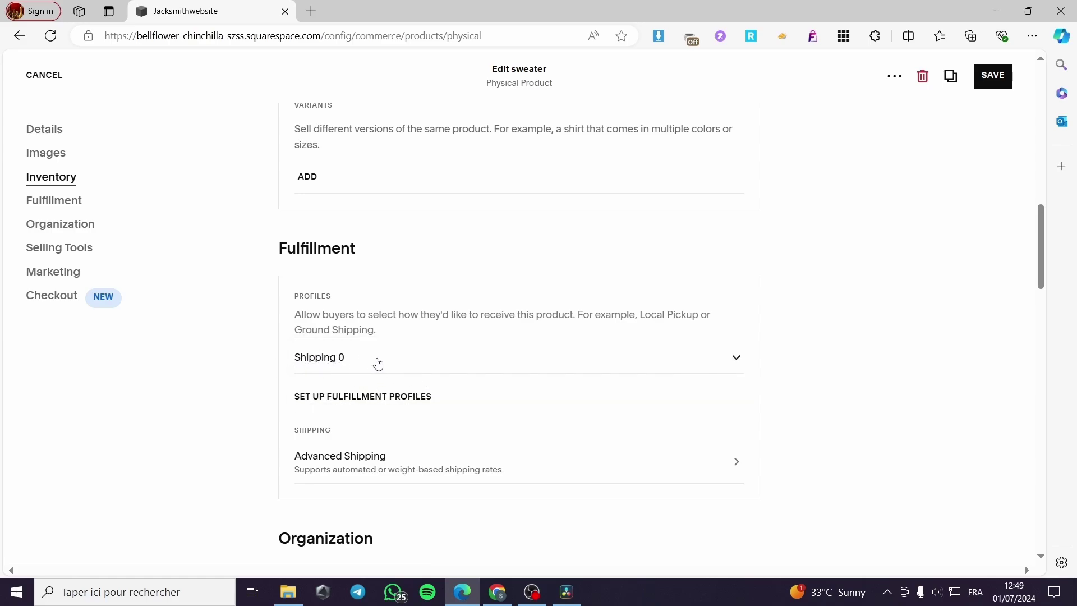
pyautogui.click(367, 399)
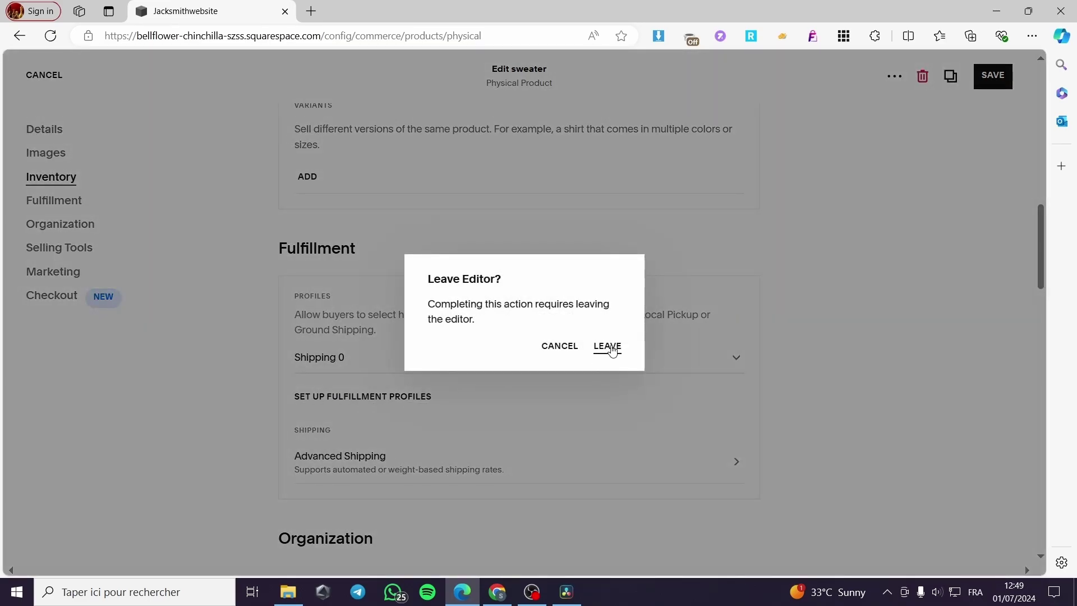
pyautogui.click(571, 348)
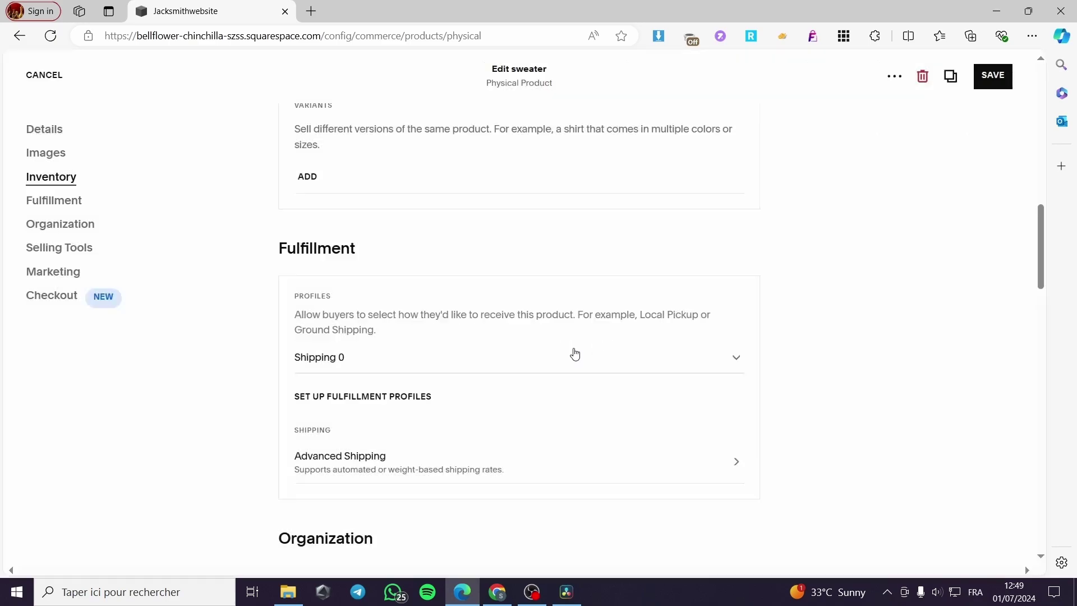
pyautogui.click(412, 359)
pyautogui.click(391, 363)
# Check the sweater's package length, width, height and weight (all 0), cancel, and exit the product editor.
pyautogui.click(357, 463)
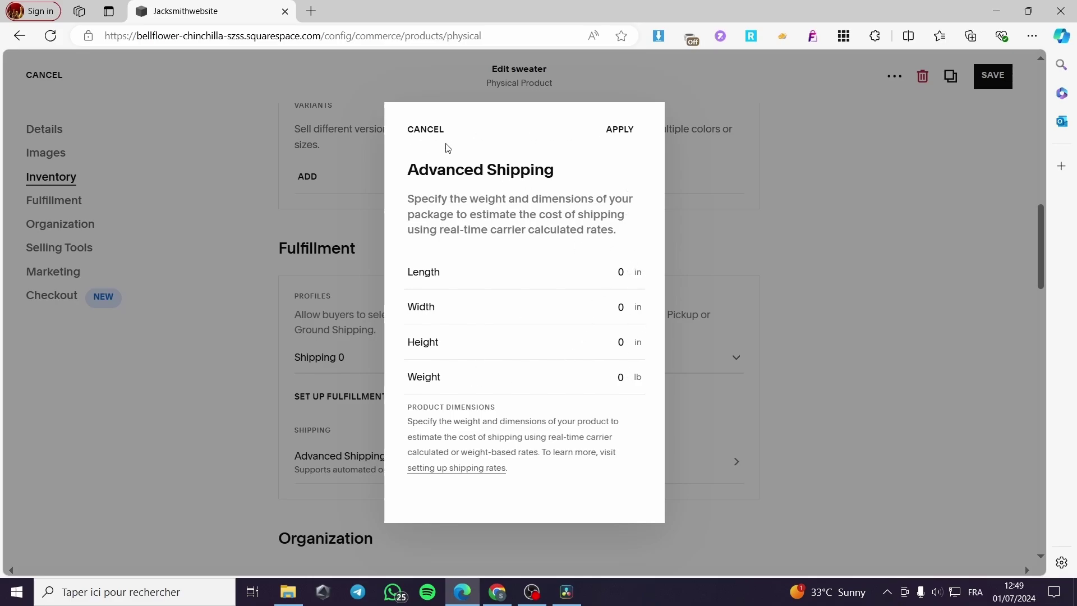
pyautogui.click(424, 131)
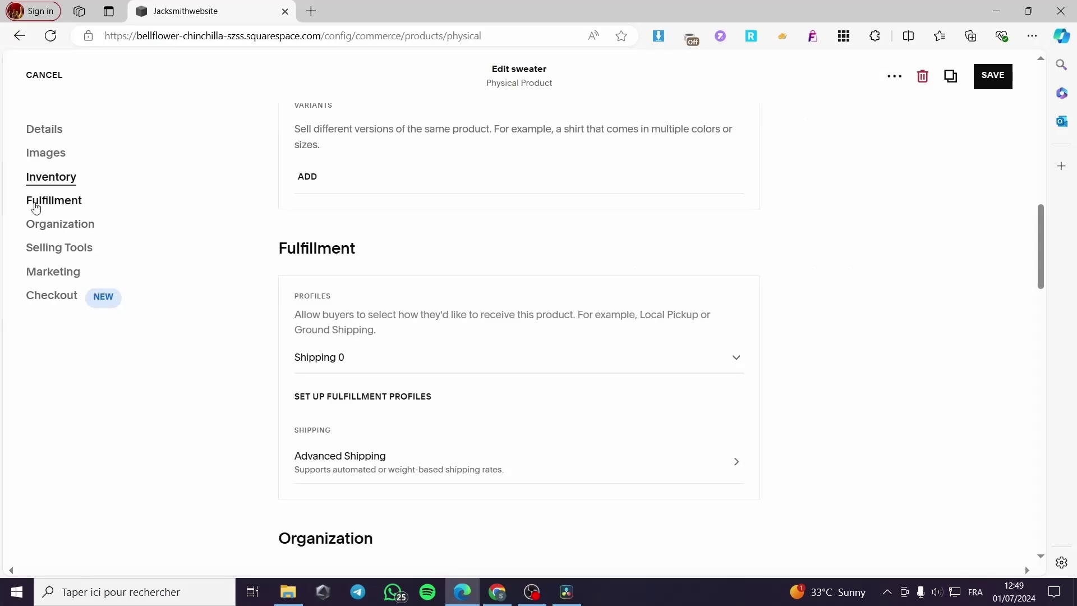
pyautogui.click(44, 75)
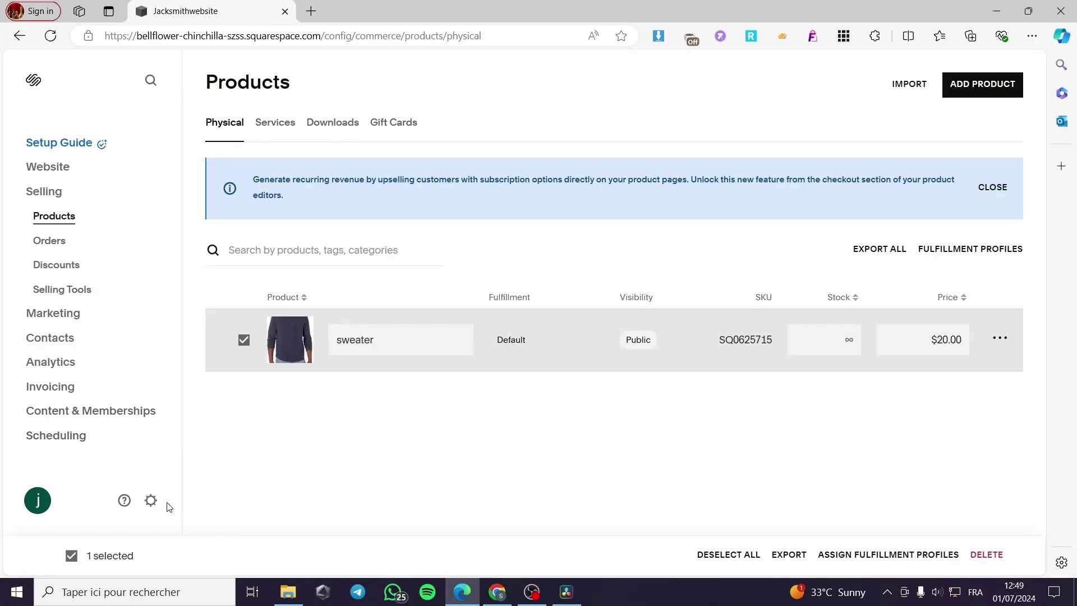
# Go through Settings and Selling to the Shipping page and scroll its flat-rate options.
pyautogui.click(151, 500)
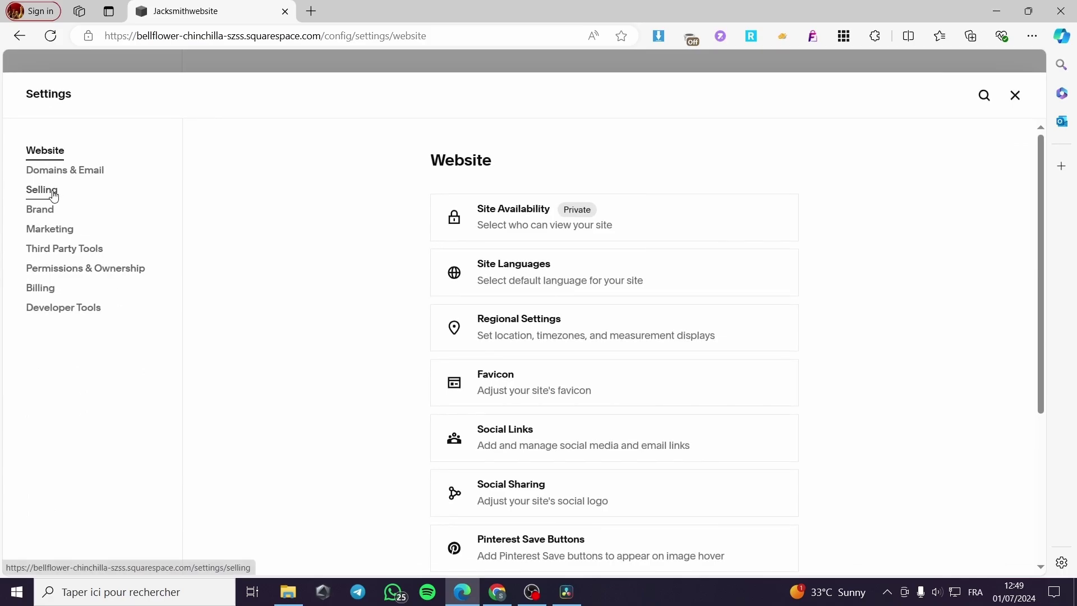
pyautogui.click(51, 190)
pyautogui.scroll(-4, 572, 373)
pyautogui.click(574, 405)
pyautogui.scroll(-1, 696, 409)
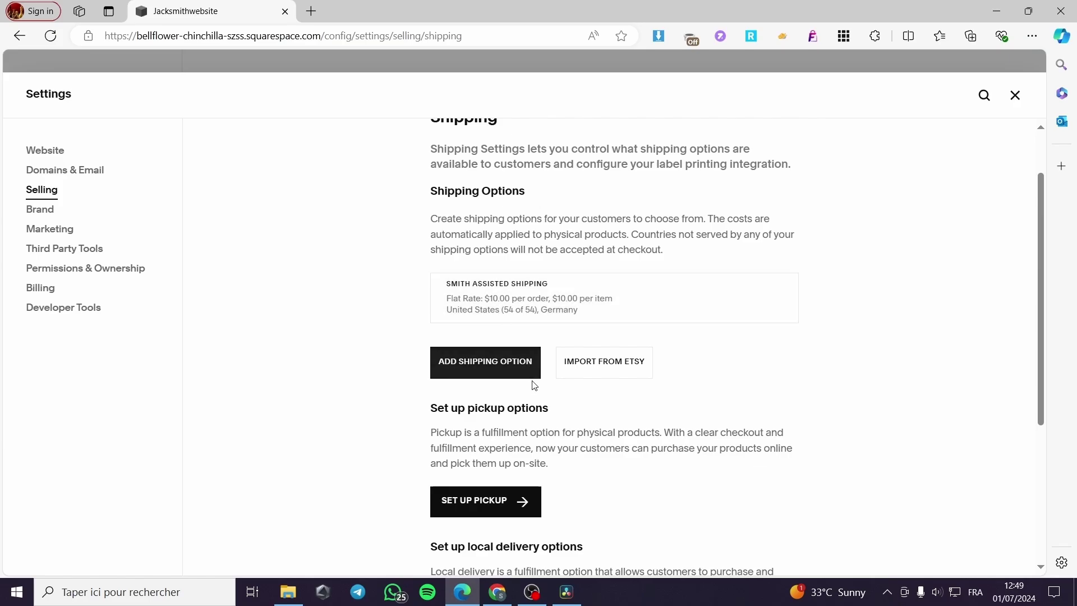
pyautogui.scroll(-1, 505, 342)
pyautogui.click(487, 432)
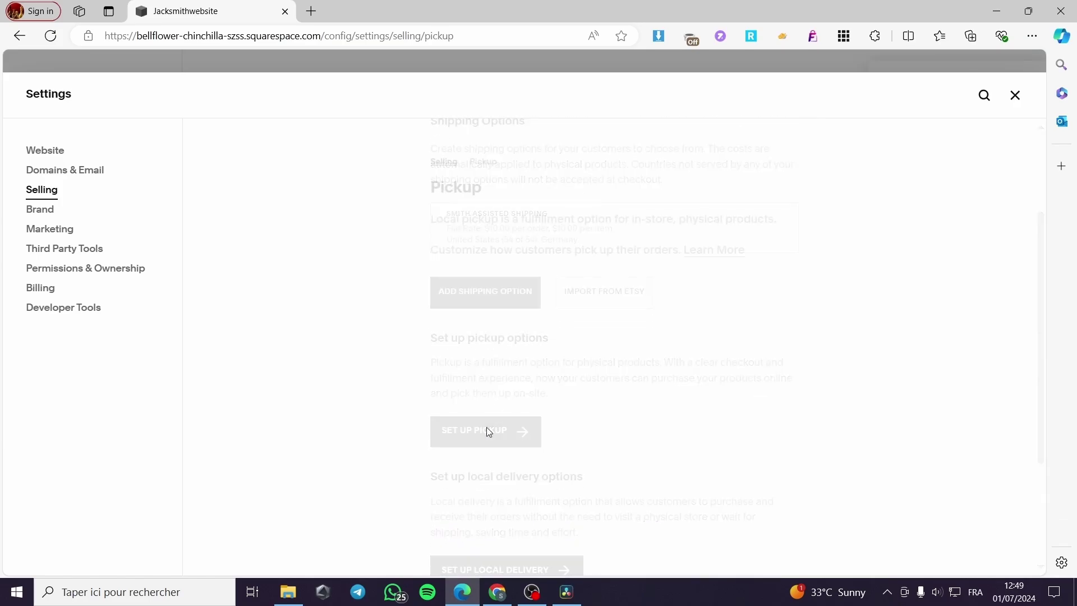
pyautogui.click(463, 298)
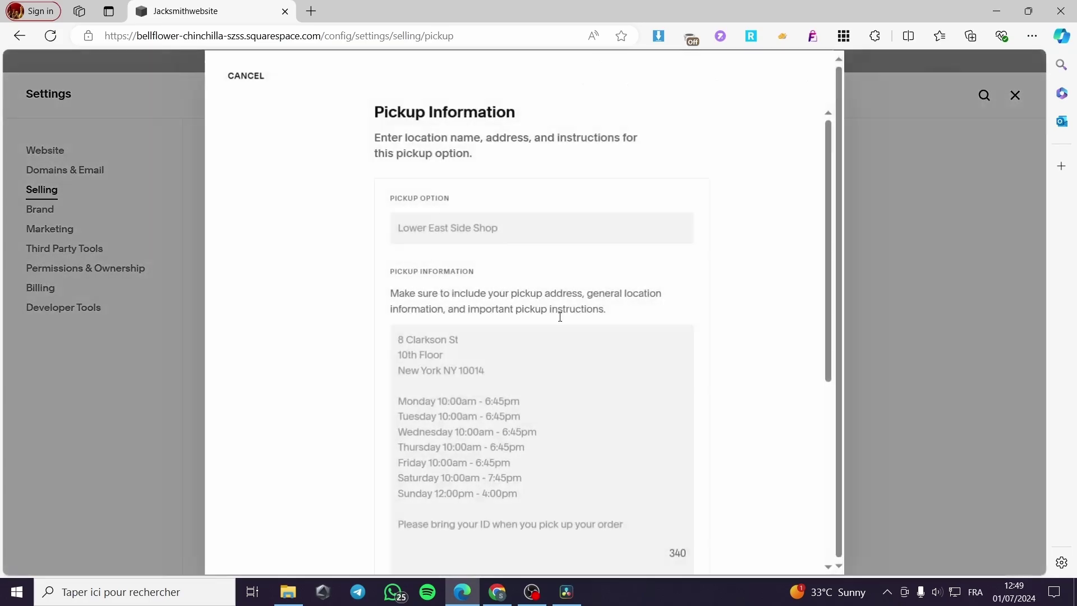
pyautogui.click(475, 231)
pyautogui.scroll(-1, 527, 261)
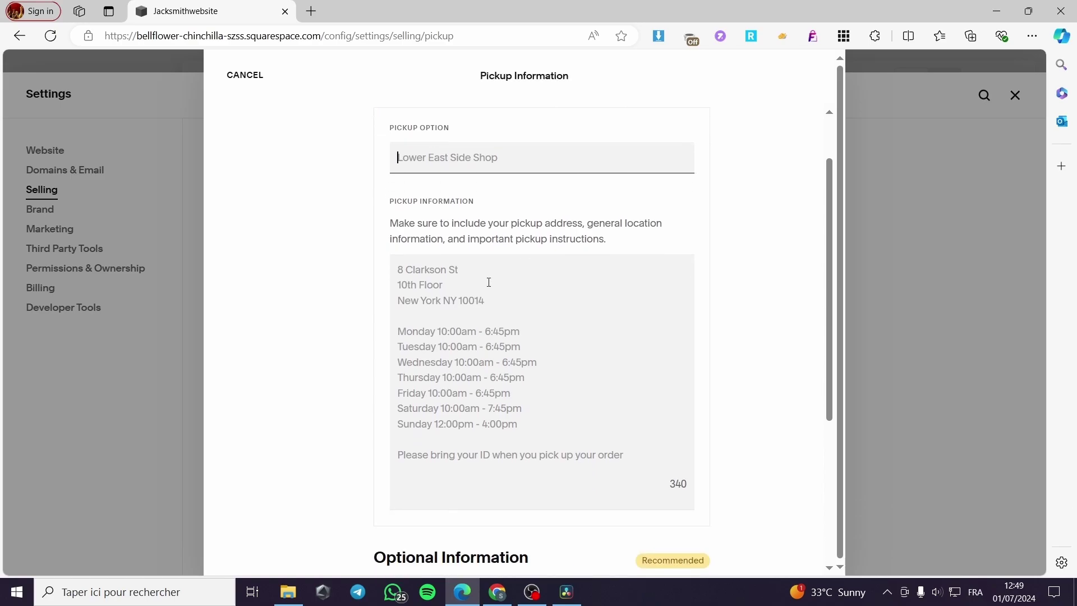
pyautogui.press('Tab')
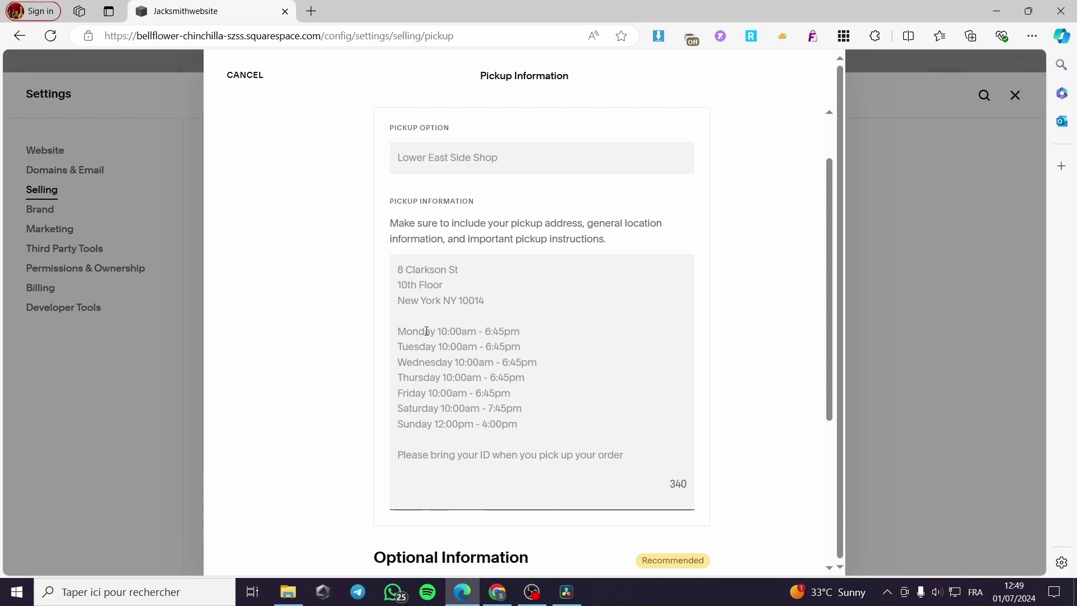
pyautogui.scroll(-1, 599, 403)
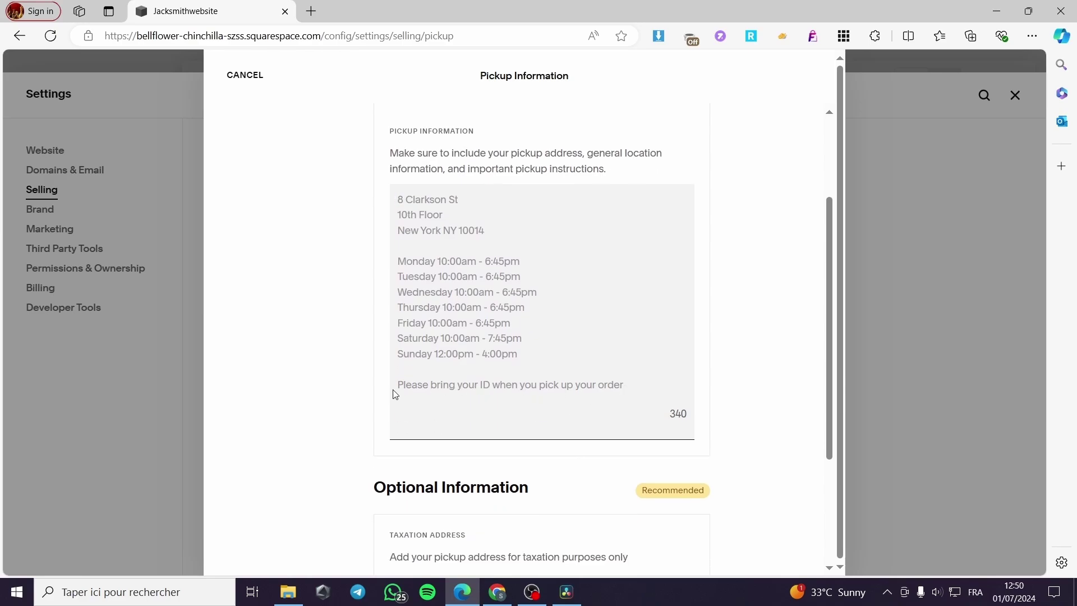
pyautogui.scroll(-3, 518, 395)
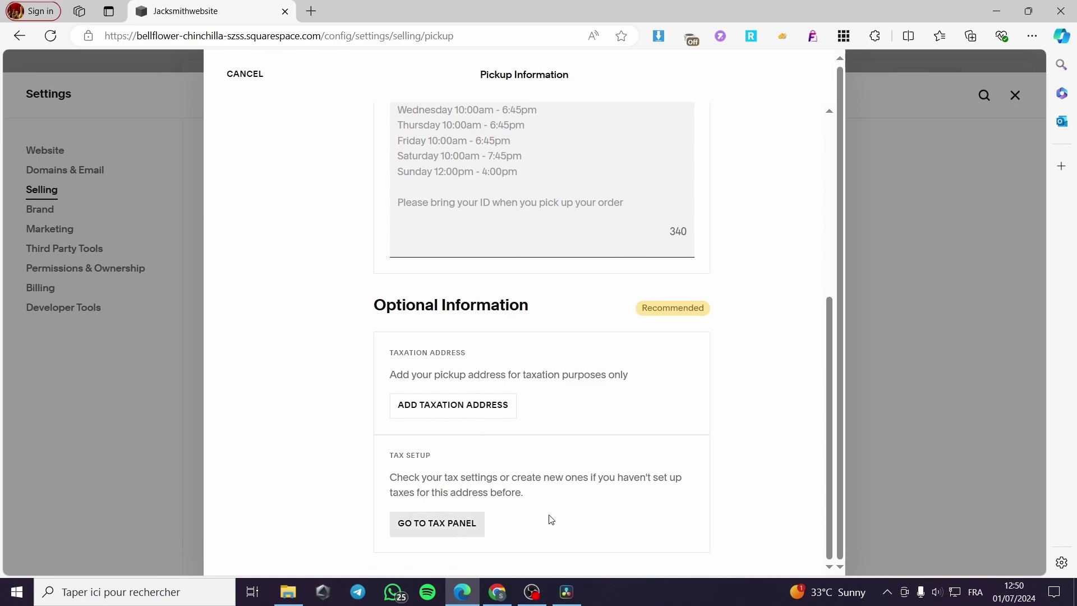
pyautogui.scroll(3, 724, 329)
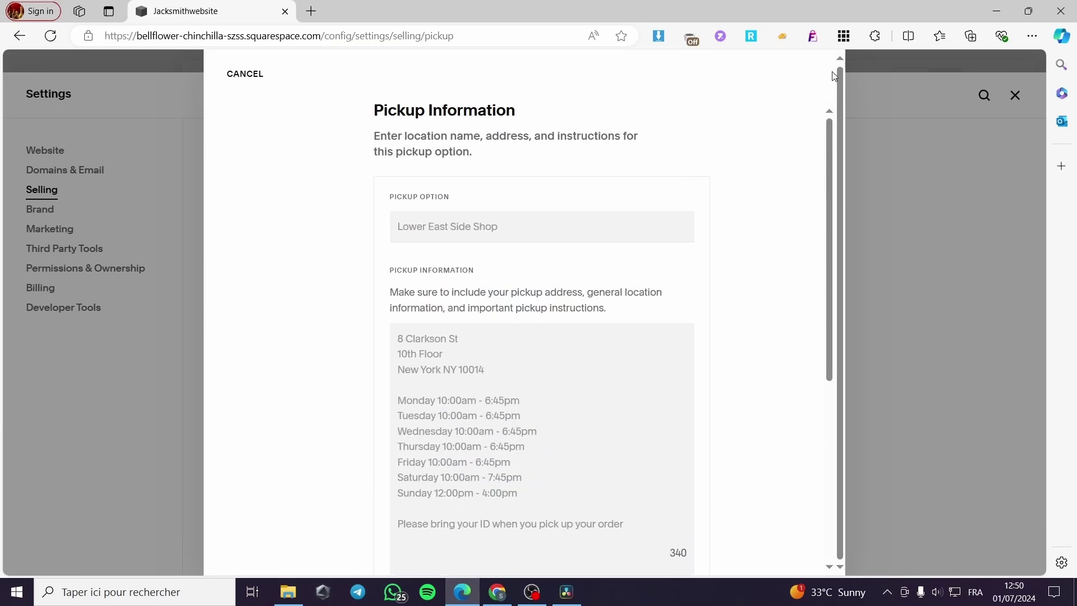
pyautogui.click(246, 74)
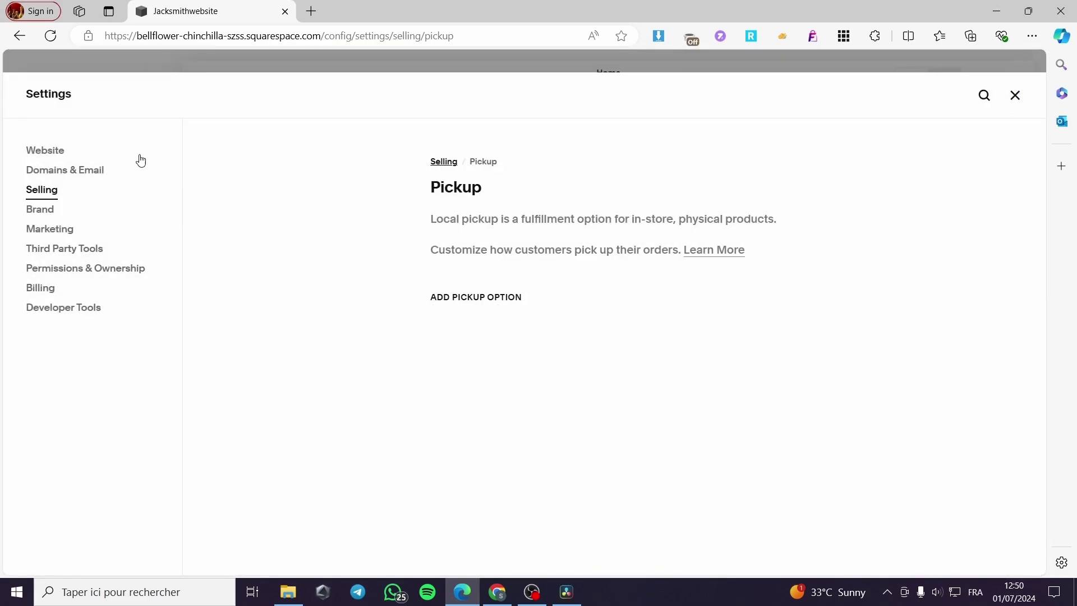
# Return to the Selling settings list and reopen the Shipping settings.
pyautogui.click(444, 162)
pyautogui.scroll(-4, 506, 262)
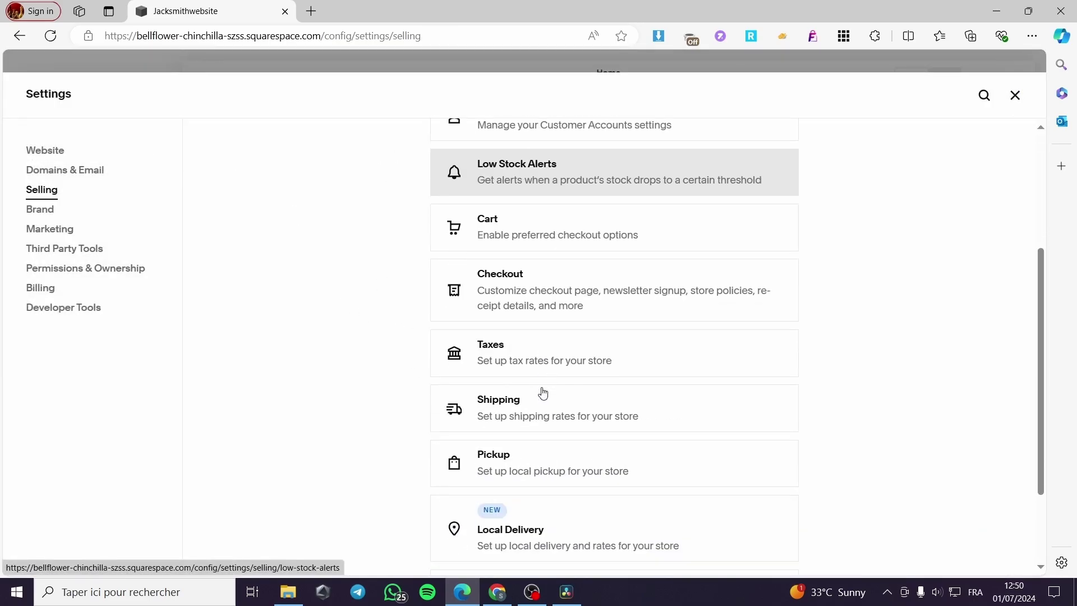
pyautogui.click(567, 392)
pyautogui.scroll(-5, 801, 373)
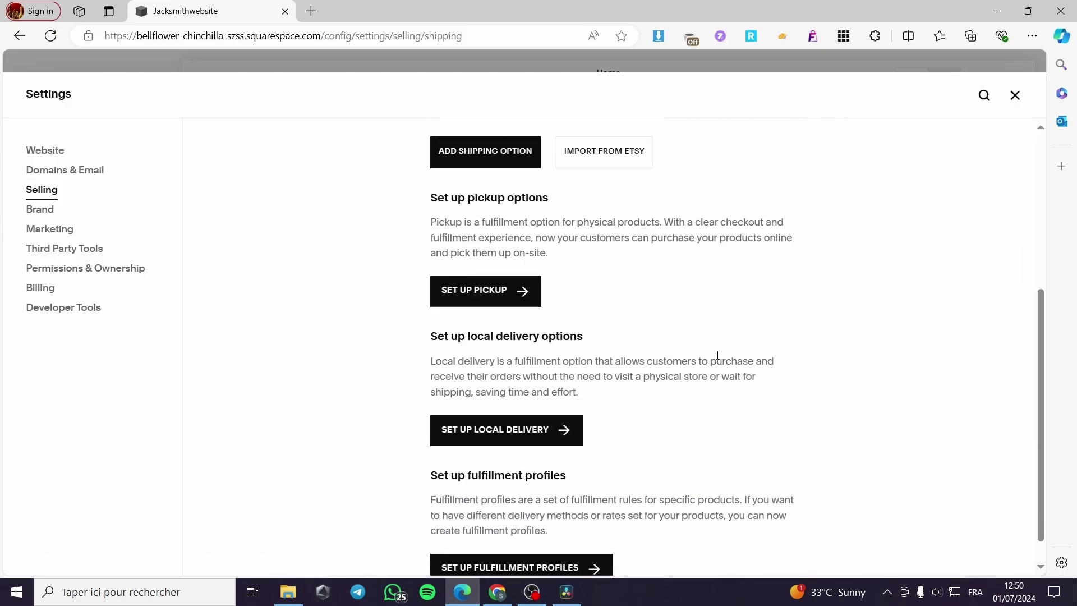
# Open Local Delivery, review the Add Delivery Option form, and close it without saving.
pyautogui.click(482, 435)
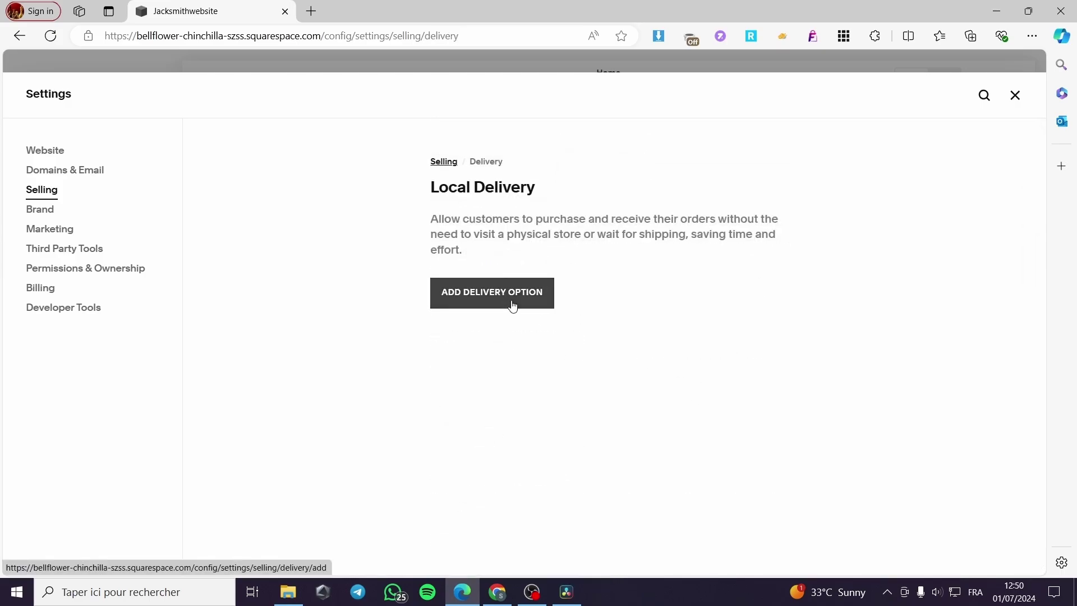
pyautogui.click(513, 305)
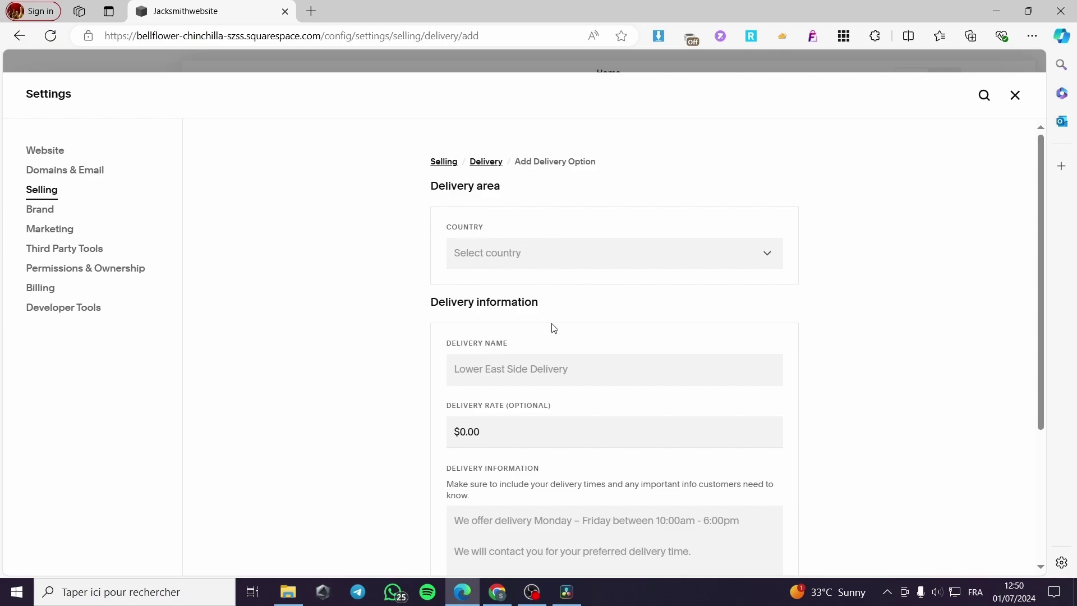
pyautogui.scroll(-2, 507, 228)
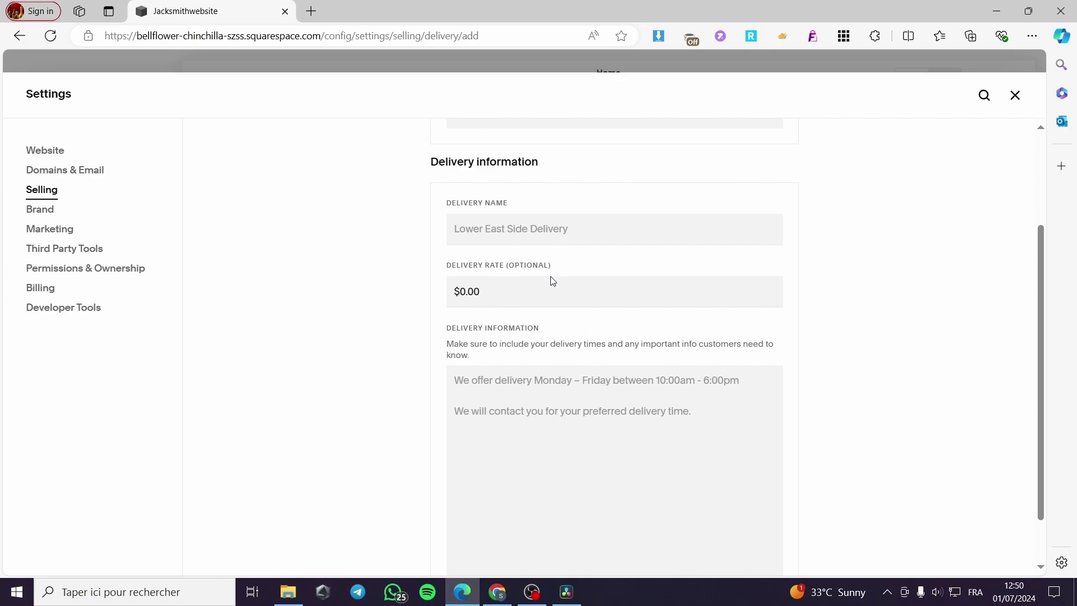
pyautogui.scroll(-1, 553, 282)
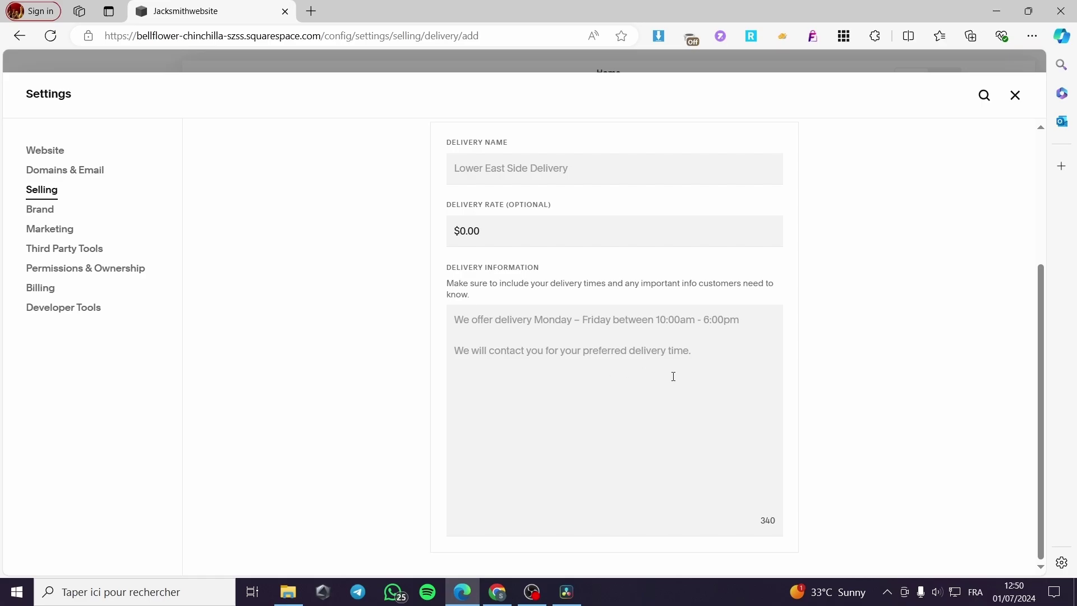
pyautogui.click(1015, 95)
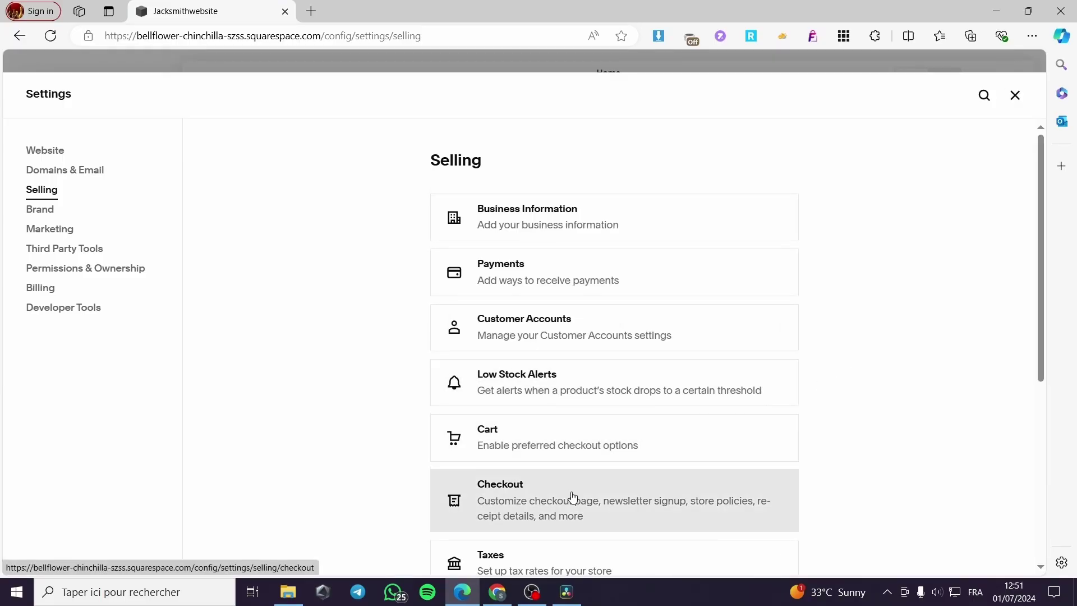
# Scroll the Selling settings list past Taxes, Shipping, Pickup and Local Delivery, then close Settings.
pyautogui.scroll(-4, 647, 496)
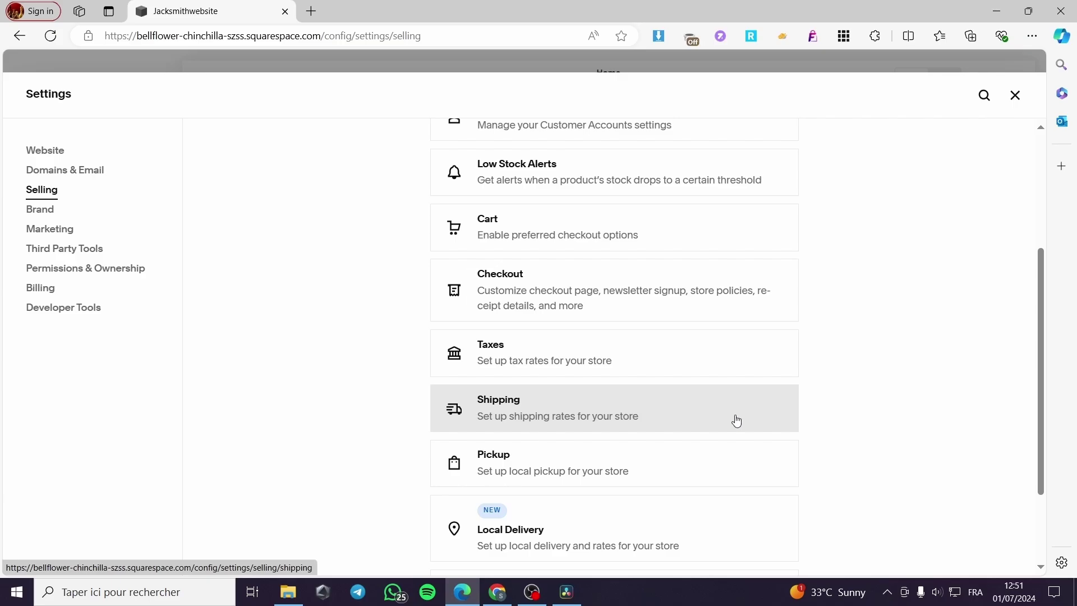
pyautogui.click(1014, 95)
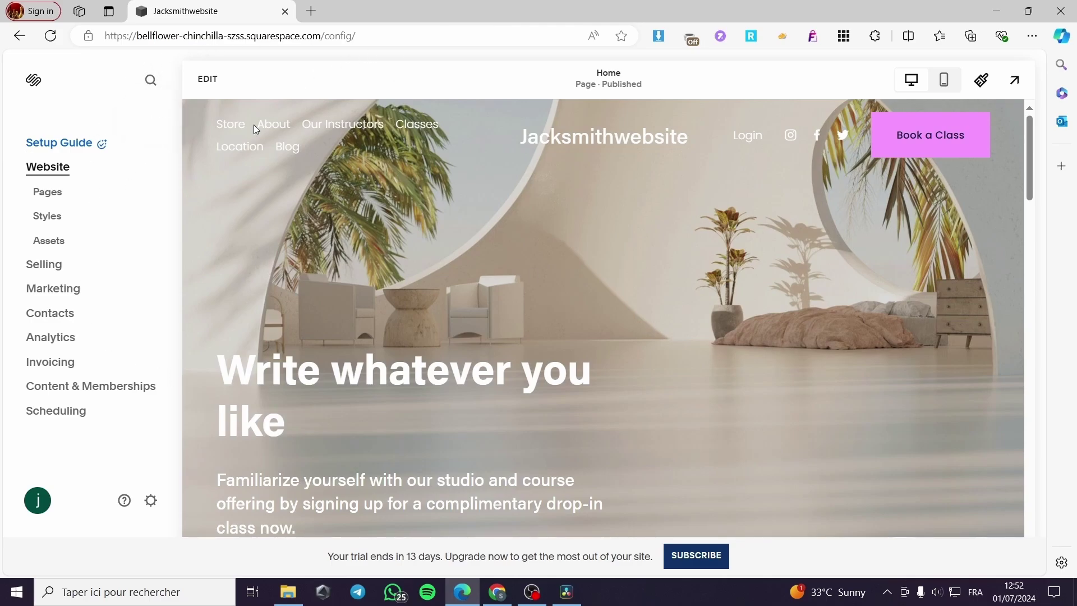
# From the Selling page, view the 'What do you want to sell?' product types and dismiss them.
pyautogui.click(31, 265)
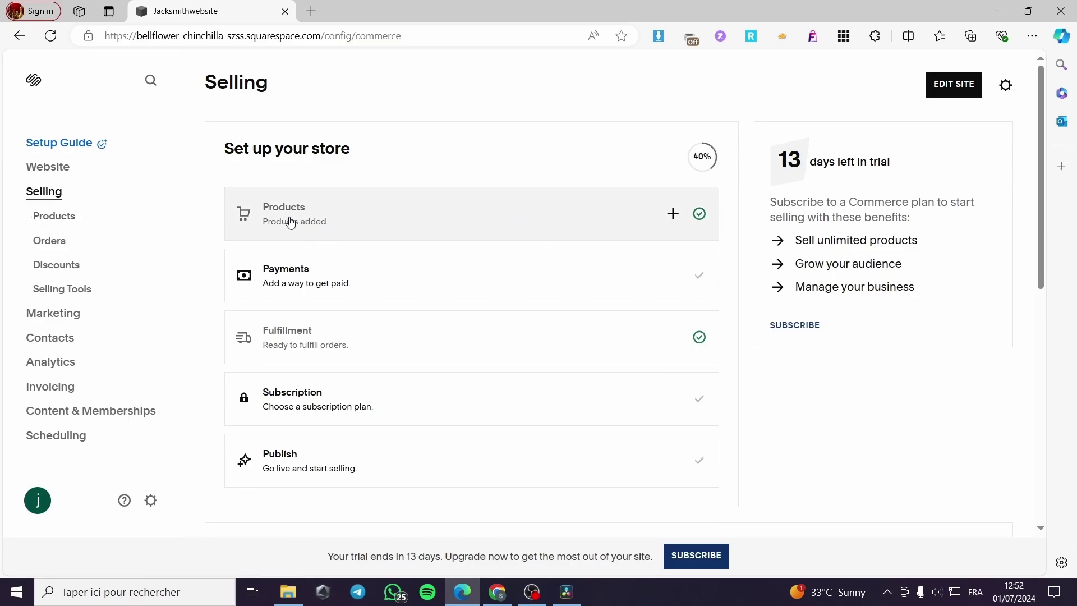
pyautogui.click(374, 228)
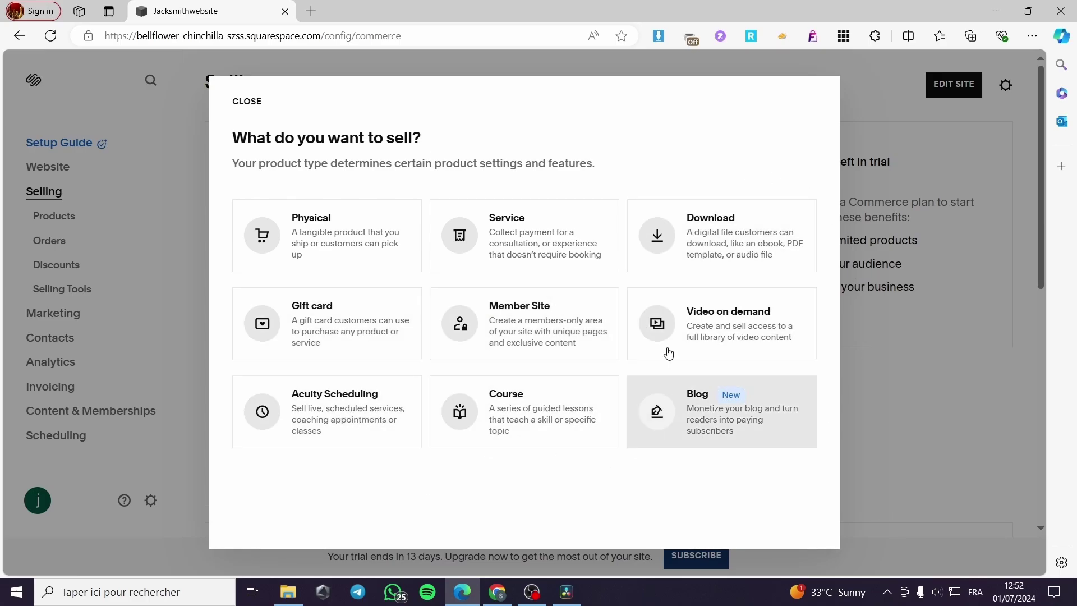
pyautogui.click(895, 186)
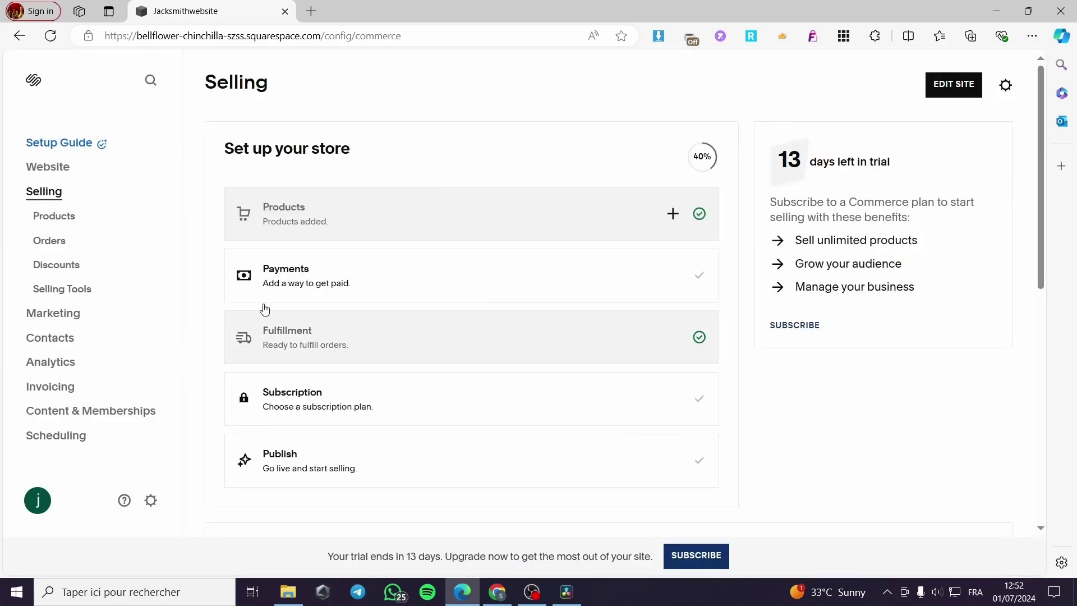
# Review the Stripe, PayPal, Square and USD store currency payment settings, then close them.
pyautogui.click(297, 290)
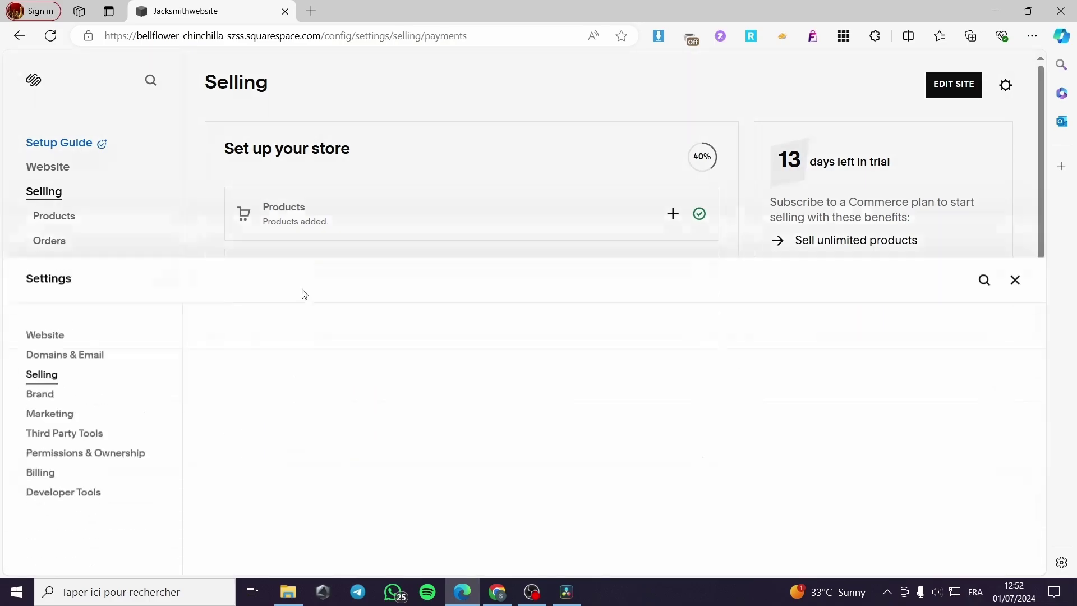
pyautogui.scroll(-2, 530, 292)
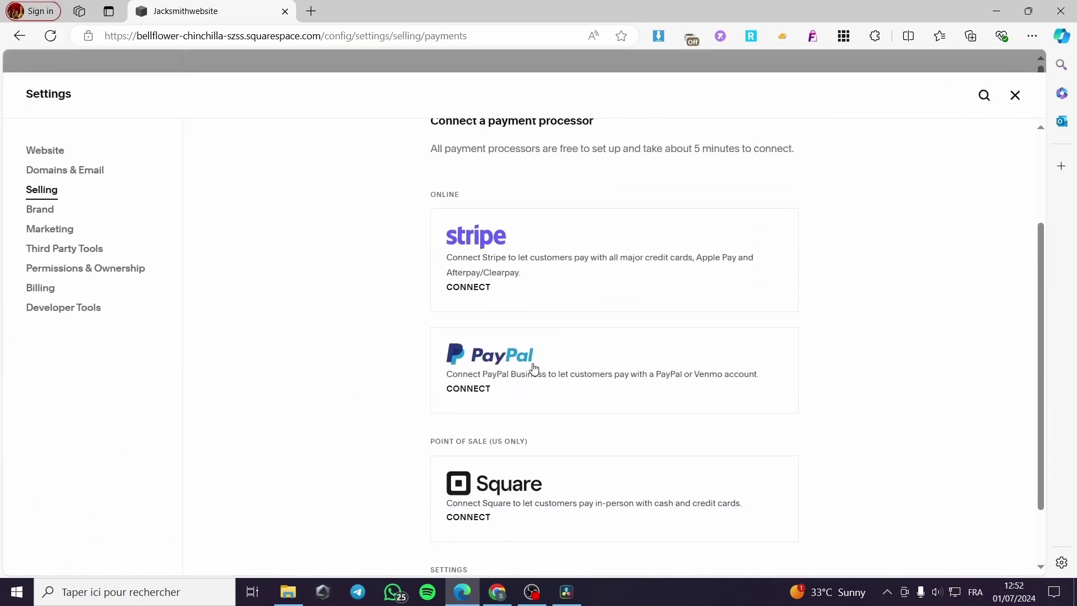
pyautogui.scroll(-2, 534, 369)
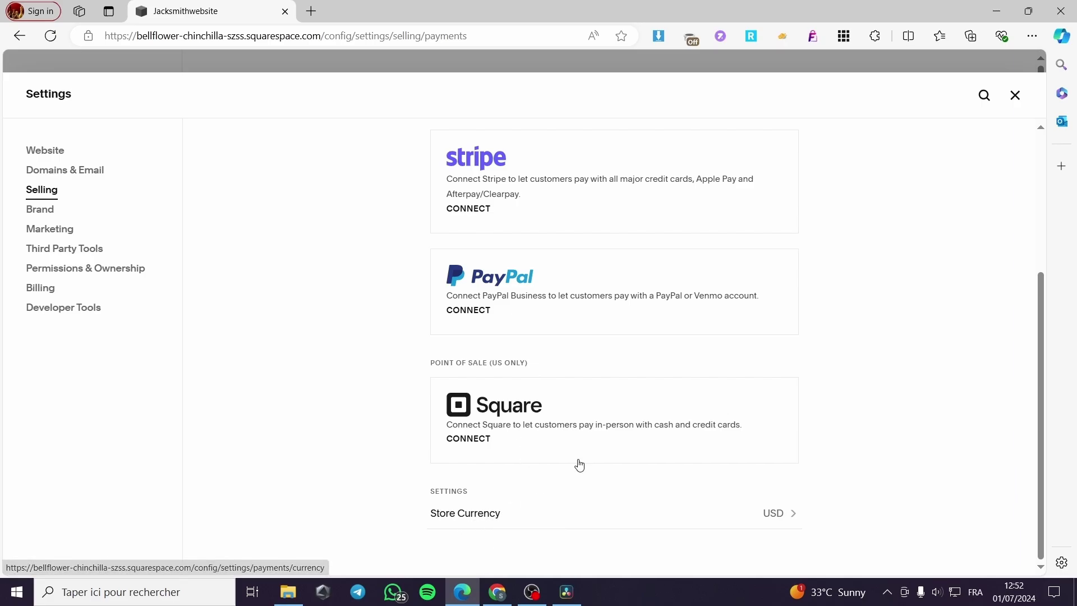
pyautogui.scroll(5, 774, 245)
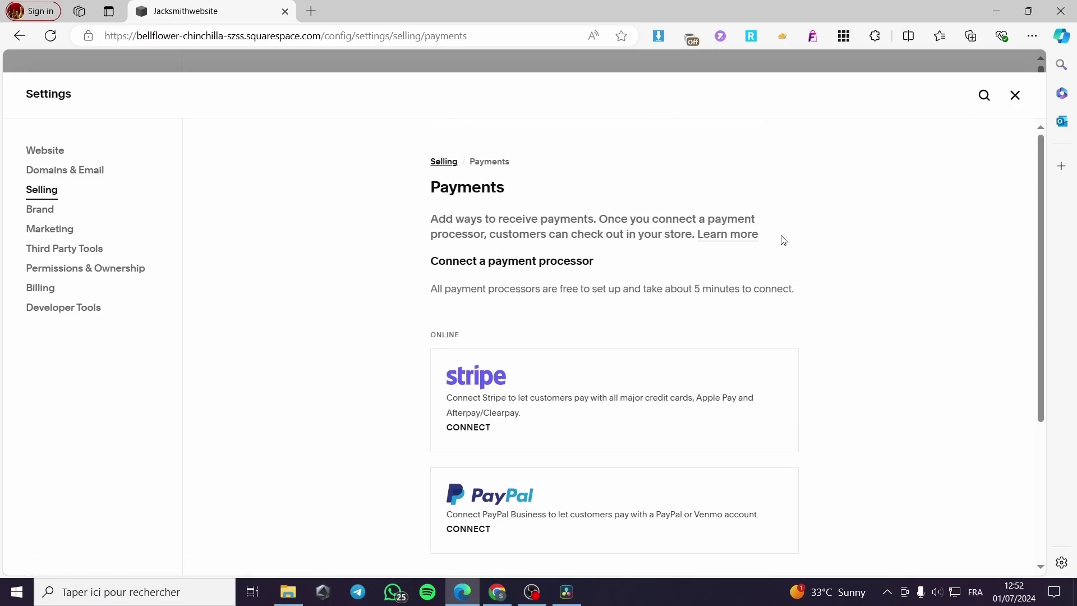
pyautogui.click(1015, 96)
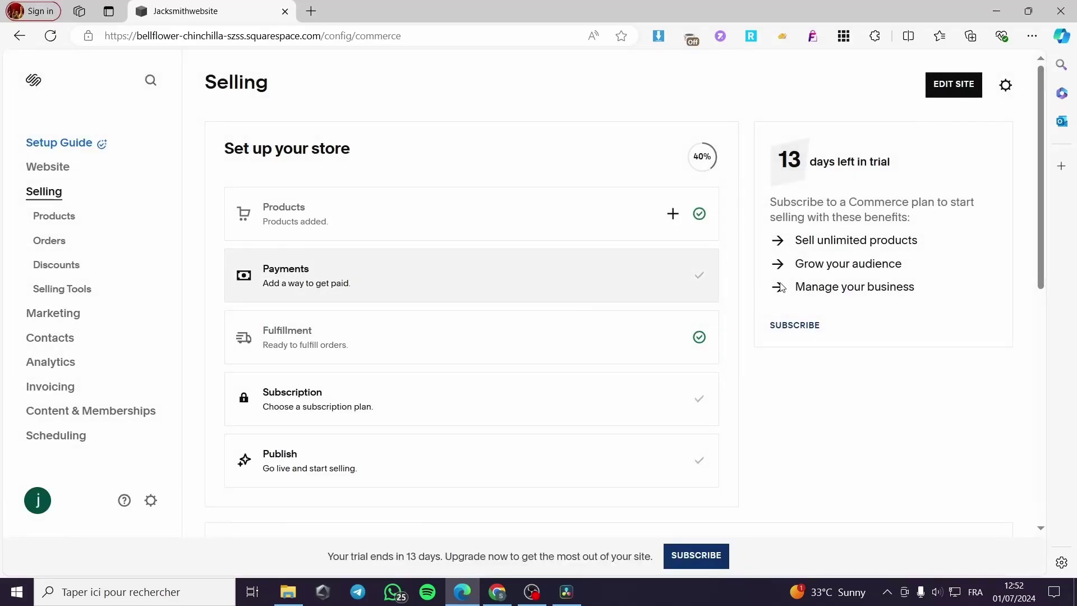